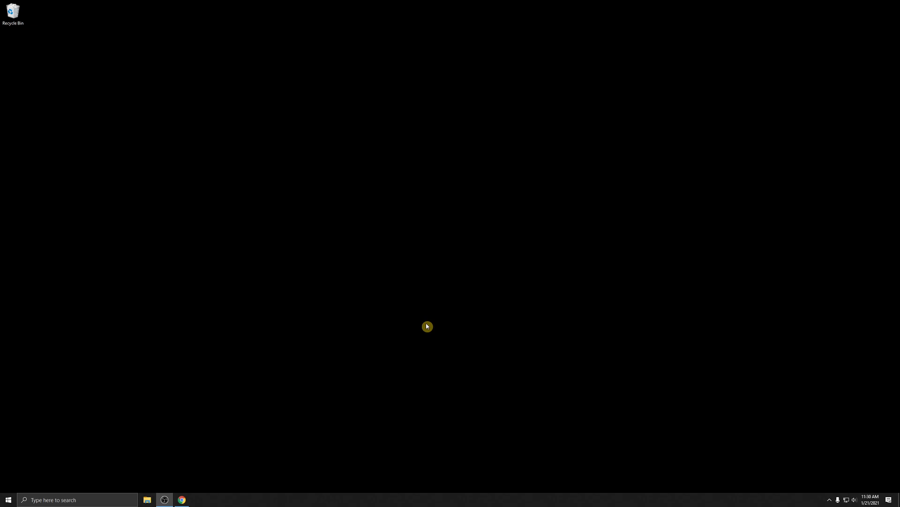
Step: Launch Autodesk Fusion 360 and dismiss the update notification
{"action": "key", "text": "super"}
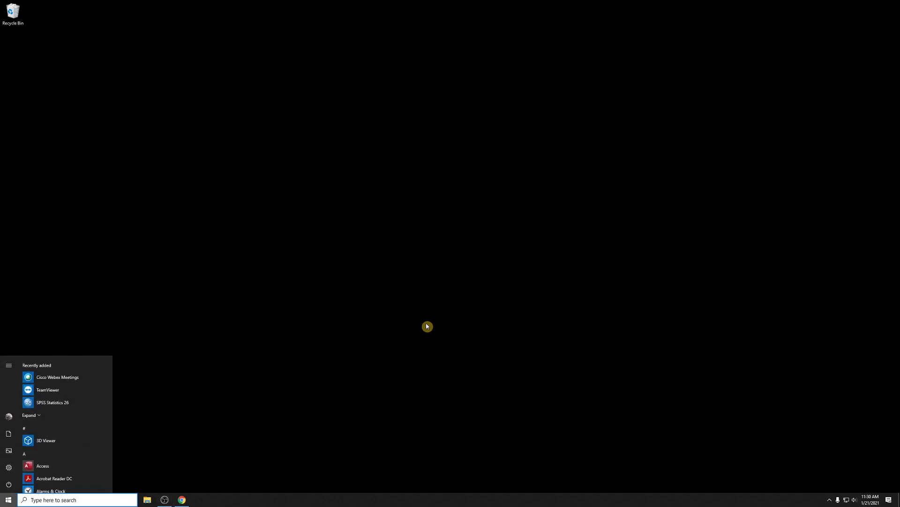
{"action": "type", "text": "fusion"}
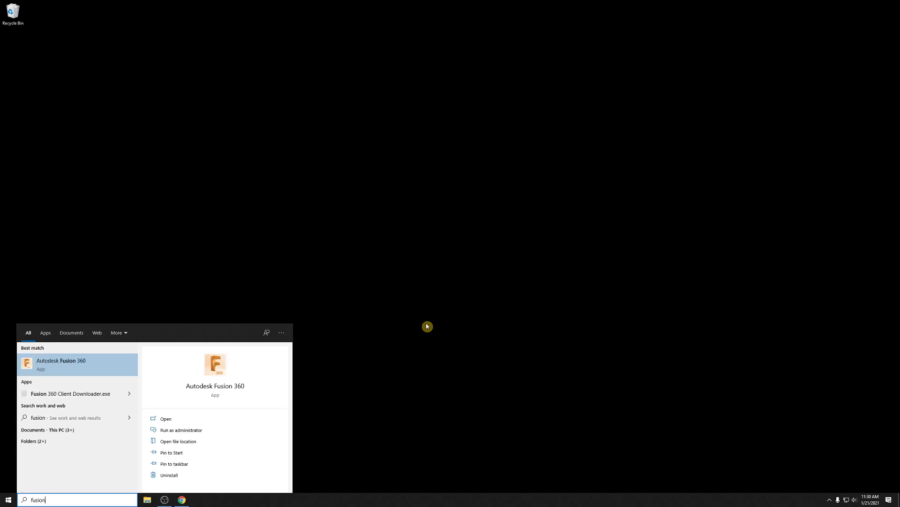
{"action": "key", "text": "Return"}
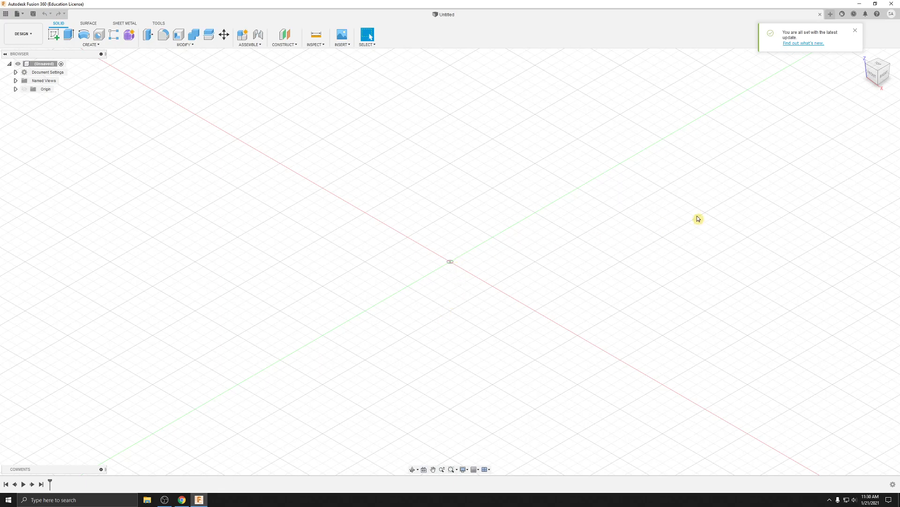
{"action": "left_click", "coordinate": [855, 30]}
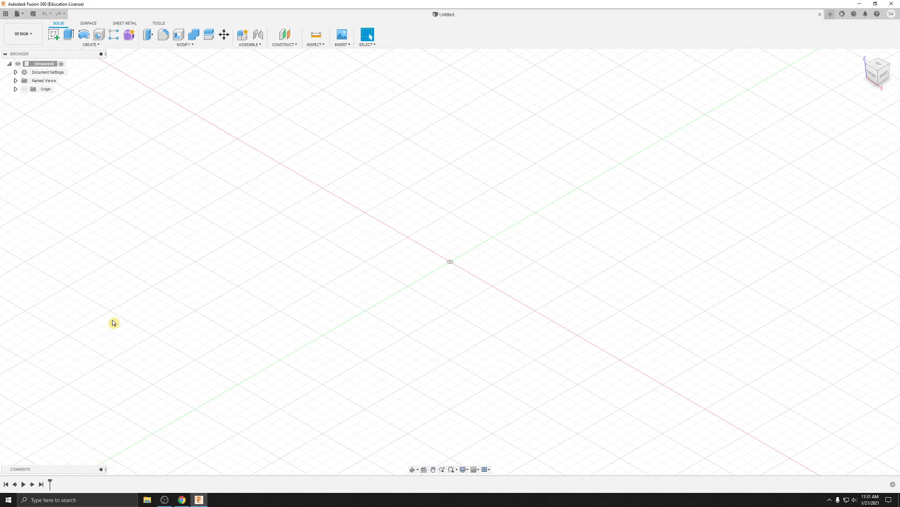
Step: Look through the project list in the data panel and the Surface, Sheet Metal and Tools command sets
{"action": "left_click", "coordinate": [6, 14]}
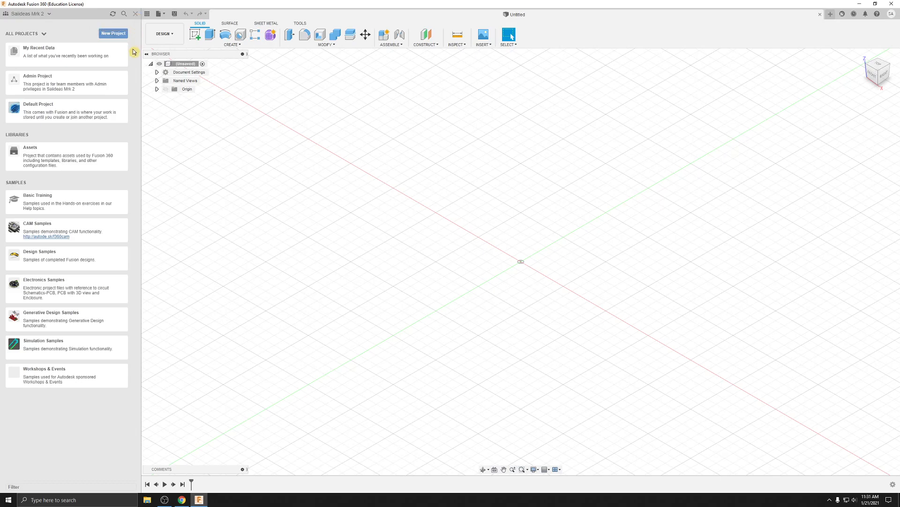
{"action": "left_click", "coordinate": [135, 13]}
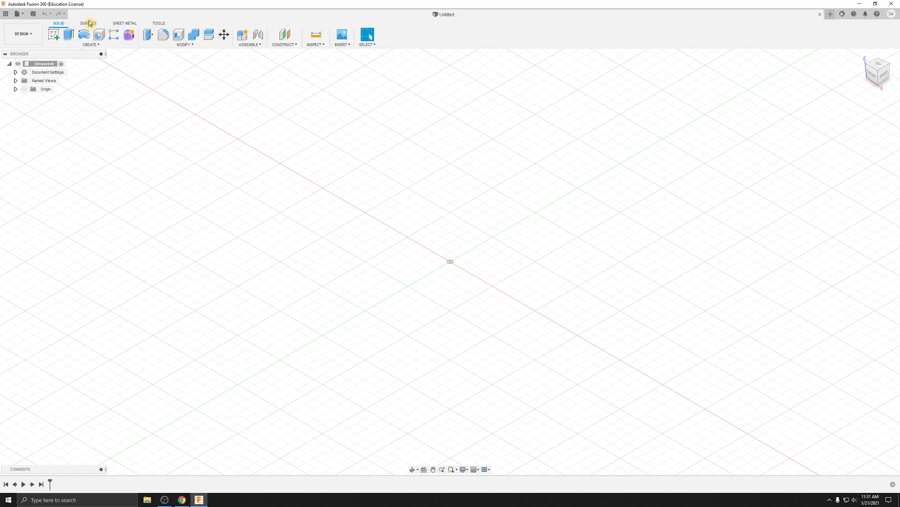
{"action": "left_click", "coordinate": [88, 23]}
{"action": "left_click", "coordinate": [126, 22]}
{"action": "left_click", "coordinate": [161, 23]}
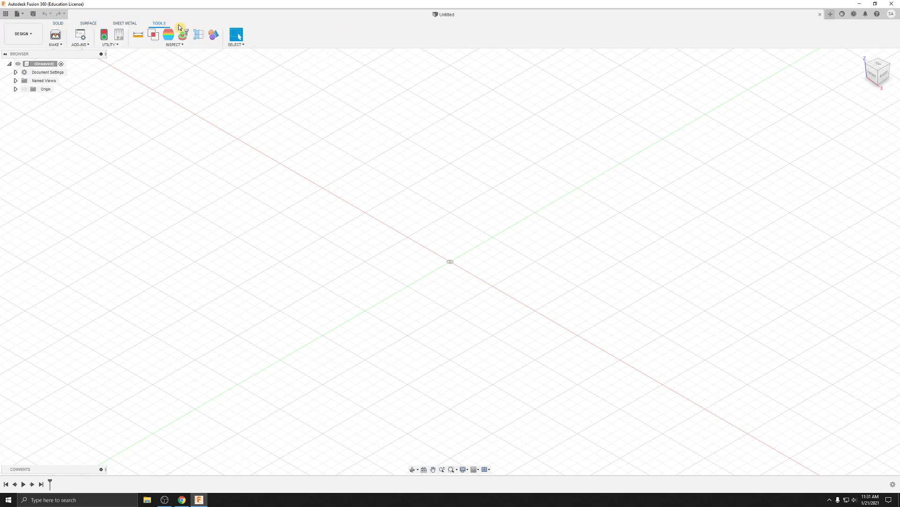
{"action": "left_click", "coordinate": [58, 24]}
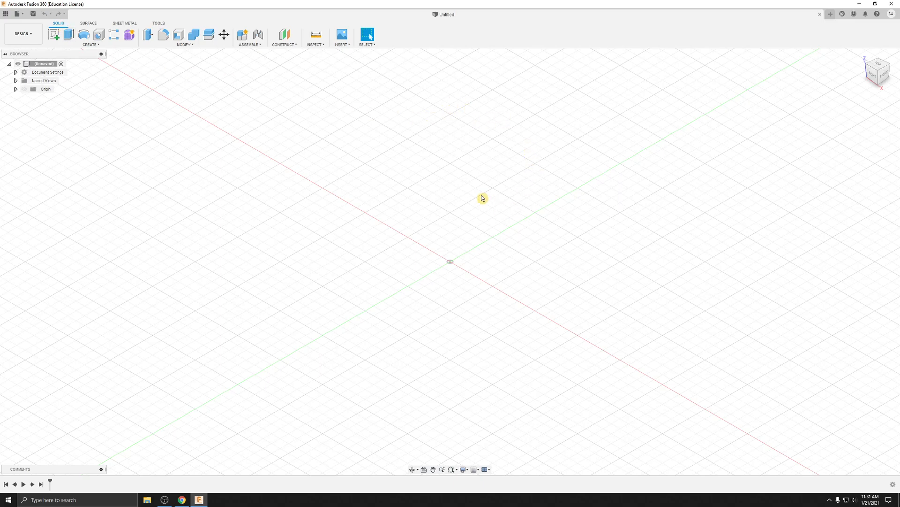
Step: Explore the empty workspace by orbiting, zooming and viewing it from the top with the view turned upright
{"action": "mouse_move", "coordinate": [470, 223]}
{"action": "middle_mouse_down"}
{"action": "mouse_move", "coordinate": [563, 216]}
{"action": "mouse_move", "coordinate": [448, 199]}
{"action": "mouse_move", "coordinate": [480, 195]}
{"action": "mouse_move", "coordinate": [458, 184]}
{"action": "mouse_move", "coordinate": [473, 169]}
{"action": "mouse_move", "coordinate": [517, 193]}
{"action": "mouse_move", "coordinate": [455, 203]}
{"action": "mouse_move", "coordinate": [482, 214]}
{"action": "mouse_move", "coordinate": [482, 237]}
{"action": "mouse_move", "coordinate": [469, 217]}
{"action": "mouse_move", "coordinate": [475, 242]}
{"action": "mouse_move", "coordinate": [493, 223]}
{"action": "mouse_move", "coordinate": [516, 251]}
{"action": "mouse_move", "coordinate": [481, 221]}
{"action": "mouse_move", "coordinate": [475, 244]}
{"action": "mouse_move", "coordinate": [476, 223]}
{"action": "mouse_move", "coordinate": [479, 235]}
{"action": "middle_mouse_up"}
{"action": "scroll", "coordinate": [455, 229], "scroll_direction": "up", "scroll_amount": 3}
{"action": "scroll", "coordinate": [455, 229], "scroll_direction": "down", "scroll_amount": 3}
{"action": "scroll", "coordinate": [455, 229], "scroll_direction": "up", "scroll_amount": 5}
{"action": "scroll", "coordinate": [454, 229], "scroll_direction": "down", "scroll_amount": 3}
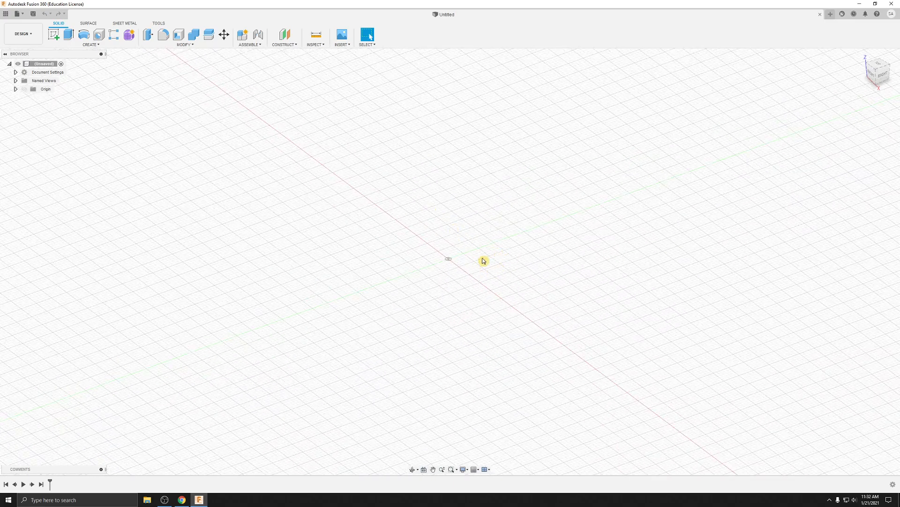
{"action": "left_click", "coordinate": [878, 66]}
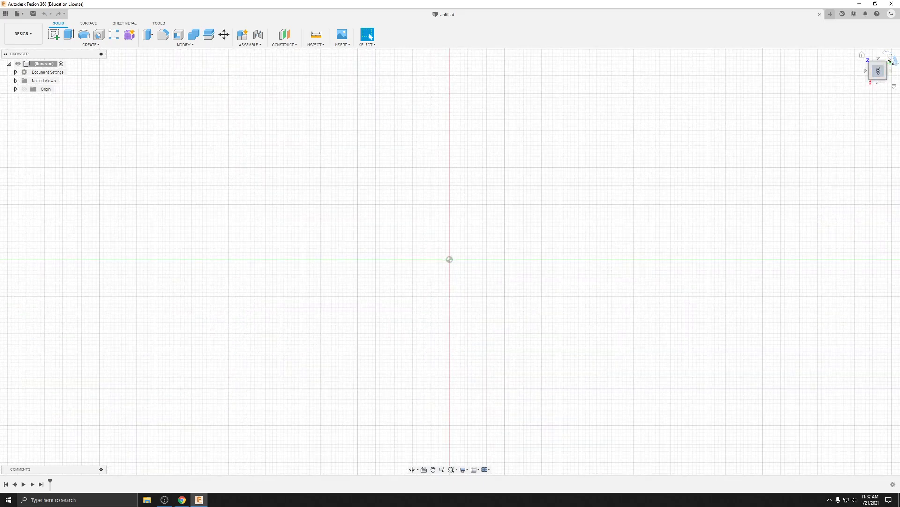
{"action": "left_click", "coordinate": [888, 56]}
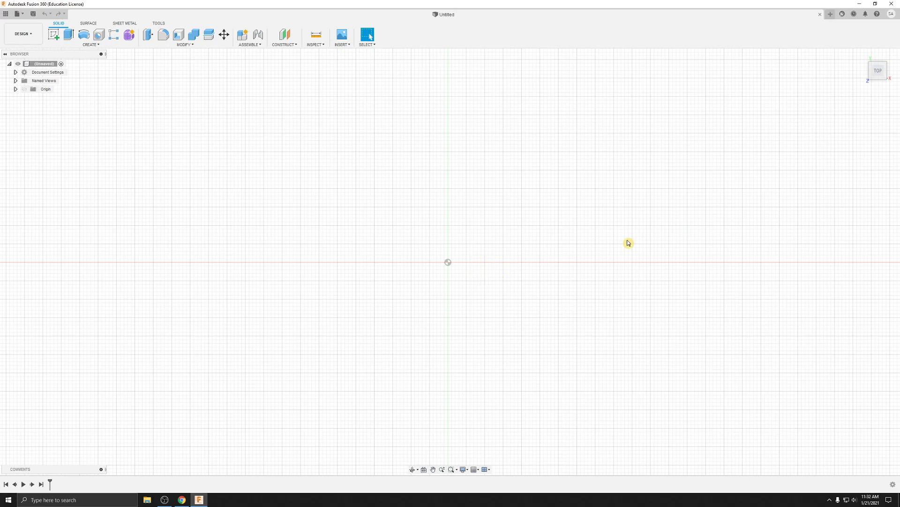
{"action": "middle_click_drag", "start_coordinate": [474, 285], "coordinate": [478, 244], "text": "shift"}
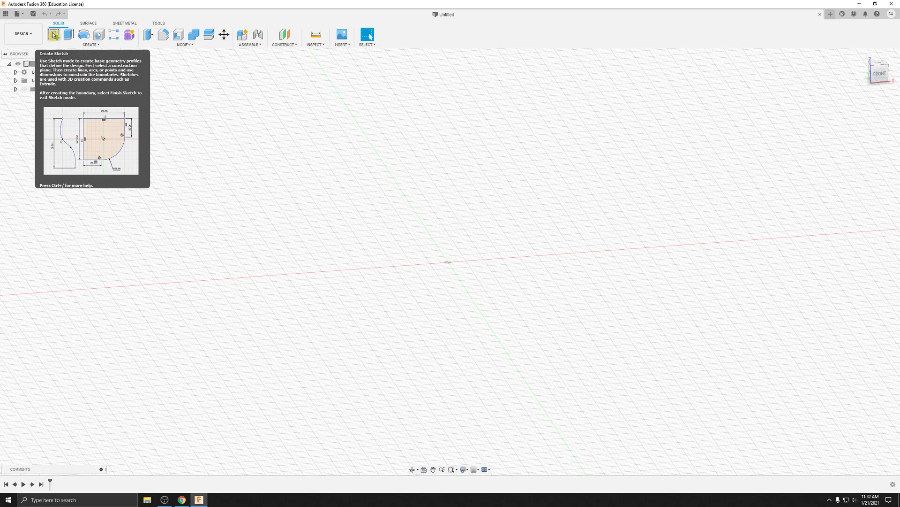
Step: Create a new sketch on the horizontal origin plane
{"action": "left_click", "coordinate": [54, 34]}
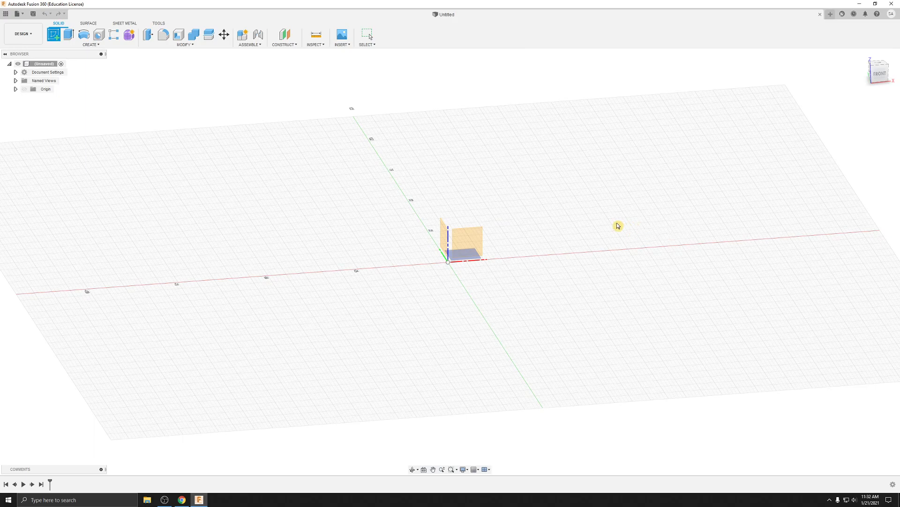
{"action": "middle_click_drag", "start_coordinate": [581, 207], "coordinate": [486, 299], "text": "shift"}
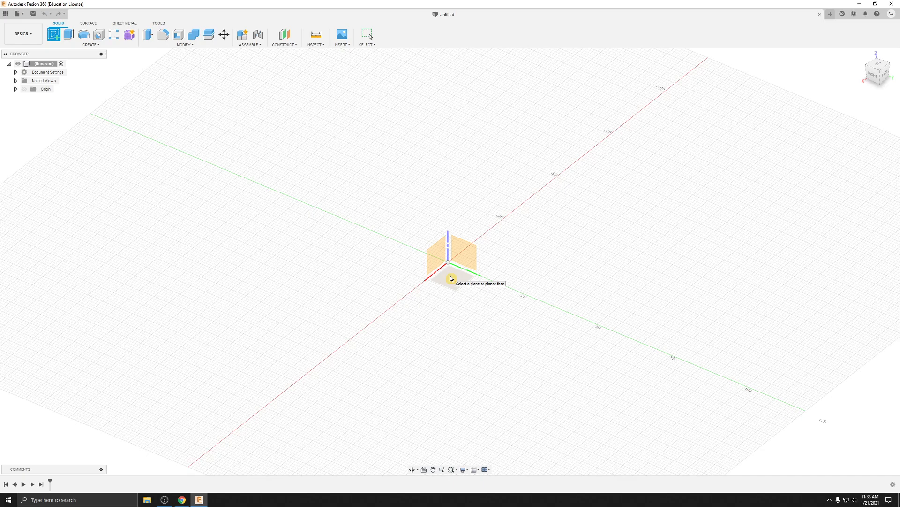
{"action": "left_click", "coordinate": [451, 279]}
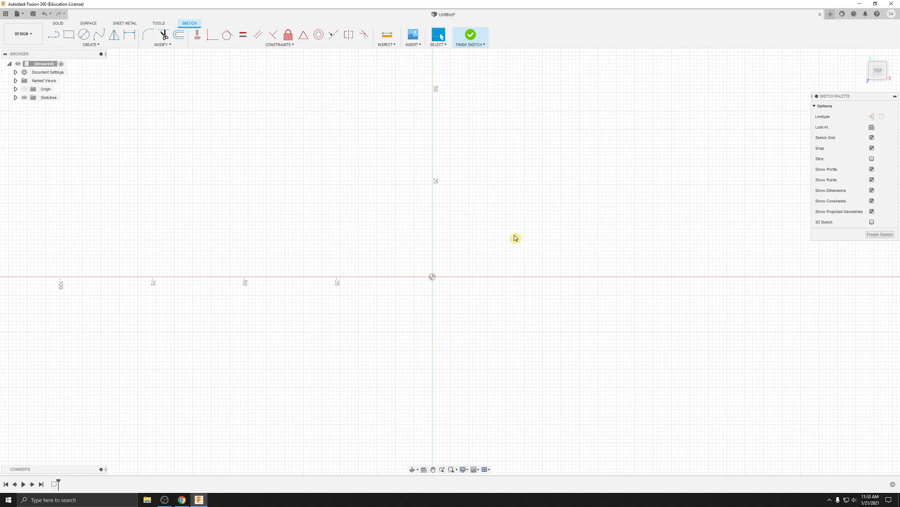
{"action": "mouse_move", "coordinate": [543, 259]}
{"action": "middle_mouse_down"}
{"action": "mouse_move", "coordinate": [503, 261]}
{"action": "mouse_move", "coordinate": [466, 279]}
{"action": "mouse_move", "coordinate": [490, 232]}
{"action": "mouse_move", "coordinate": [466, 135]}
{"action": "middle_mouse_up"}
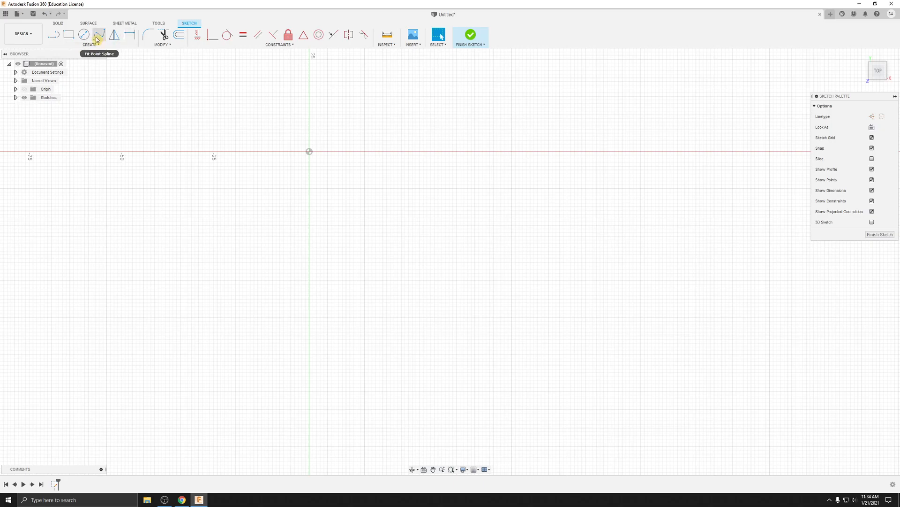
{"action": "left_click", "coordinate": [69, 36]}
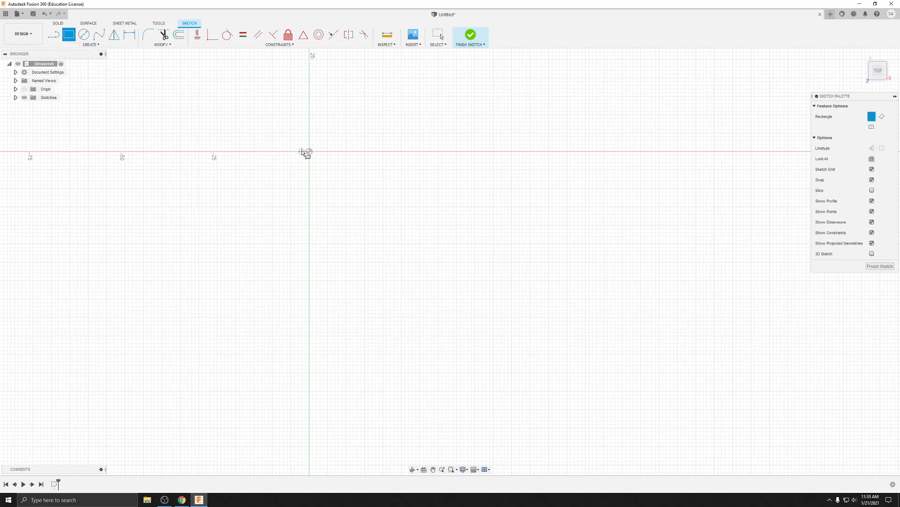
{"action": "left_click", "coordinate": [309, 152]}
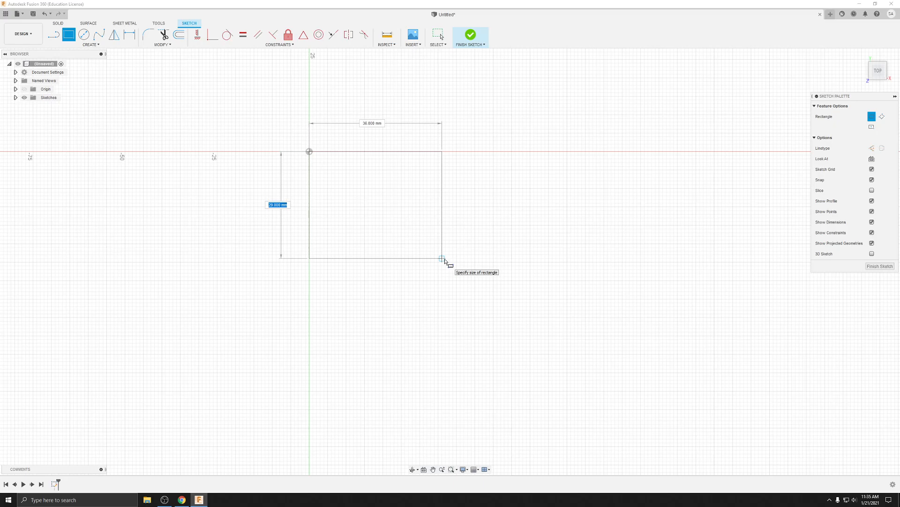
{"action": "key", "text": "Escape"}
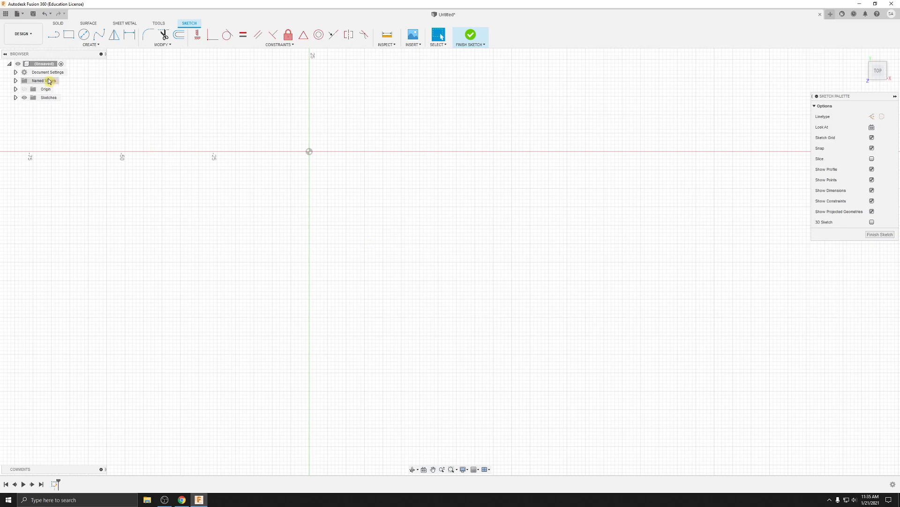
Step: Change the document's active unit type from millimeter to inch
{"action": "left_click", "coordinate": [16, 72]}
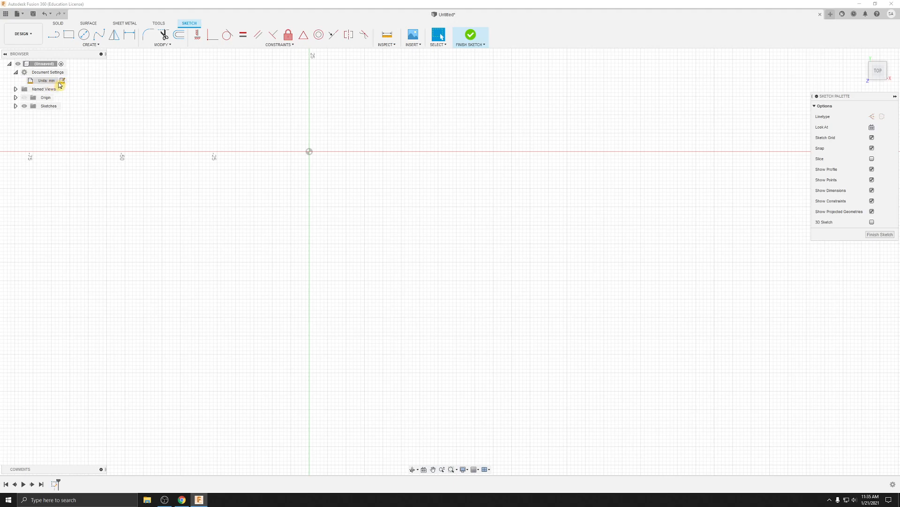
{"action": "left_click", "coordinate": [63, 83]}
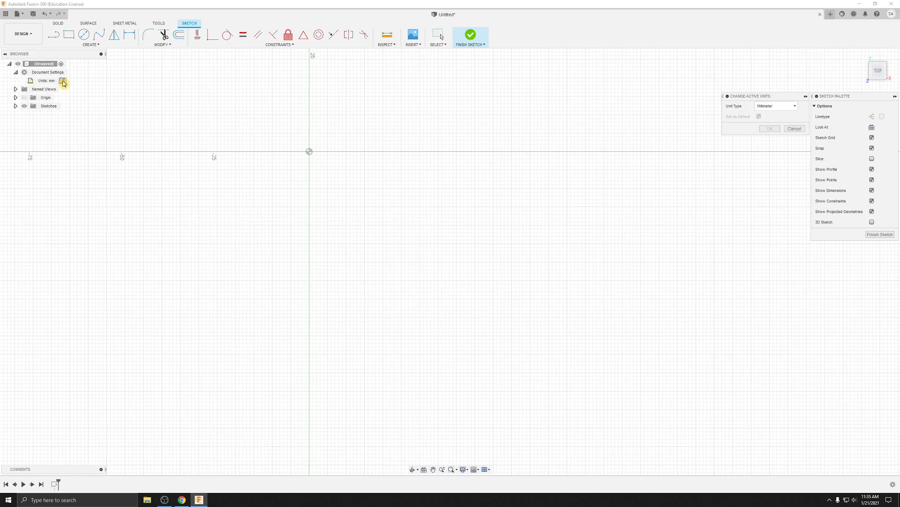
{"action": "left_click", "coordinate": [782, 108]}
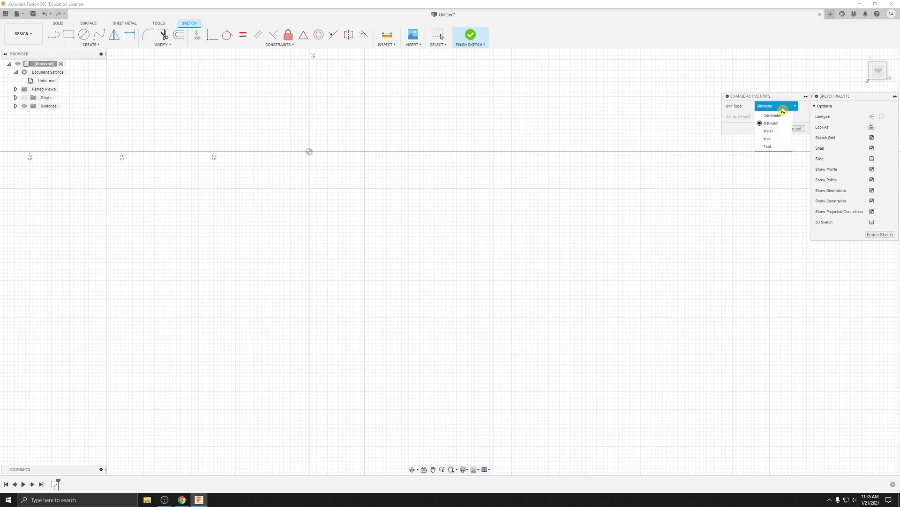
{"action": "left_click", "coordinate": [769, 139]}
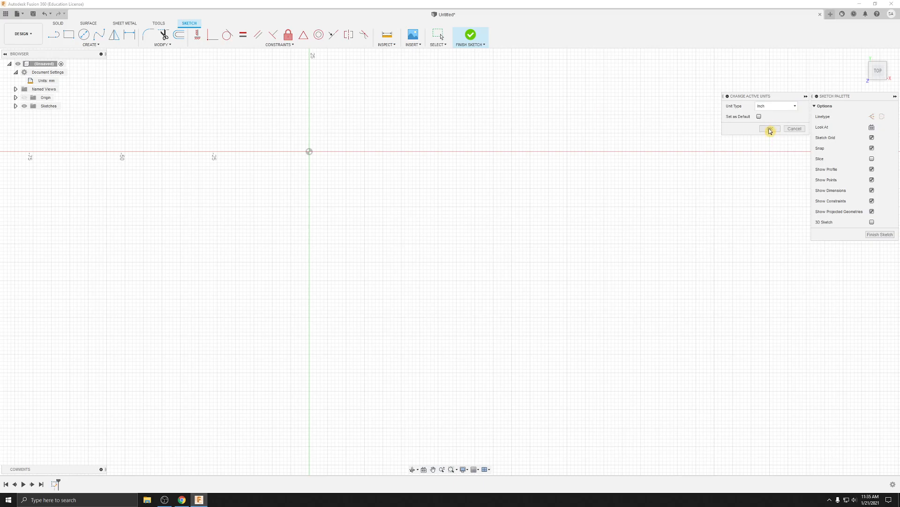
{"action": "left_click", "coordinate": [770, 130]}
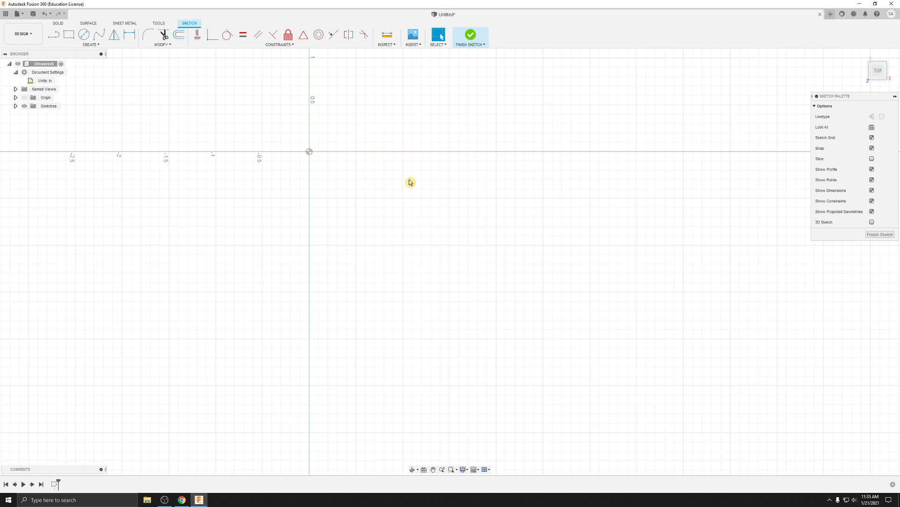
Step: Try to draw a 9 by 9 in two-point rectangle starting at the origin
{"action": "left_click", "coordinate": [69, 37]}
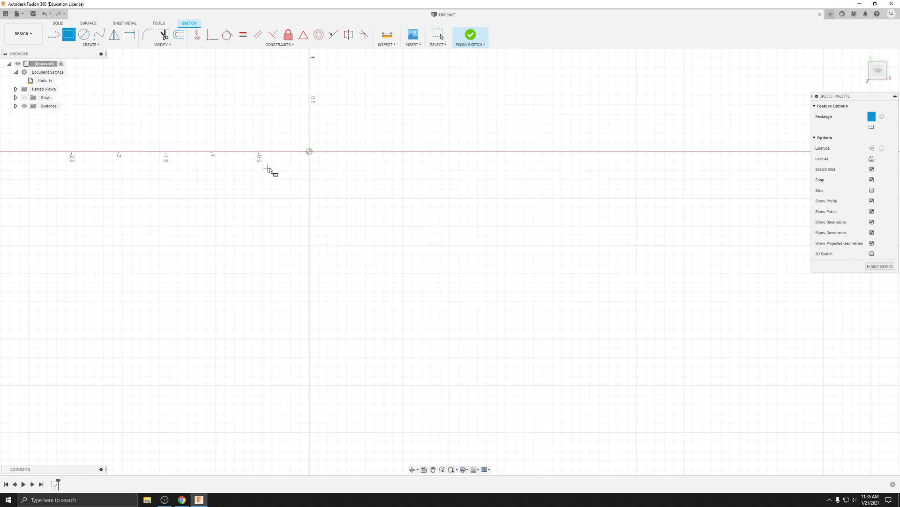
{"action": "left_click", "coordinate": [309, 152]}
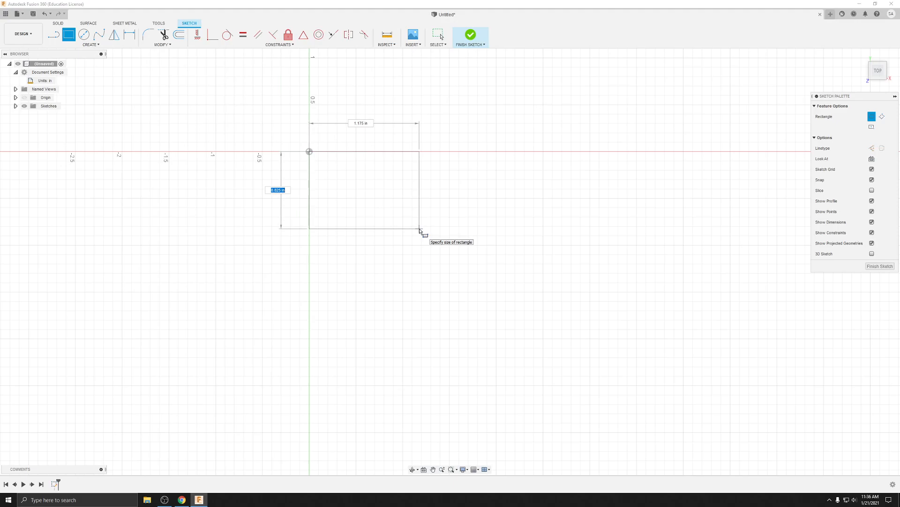
{"action": "type", "text": "9"}
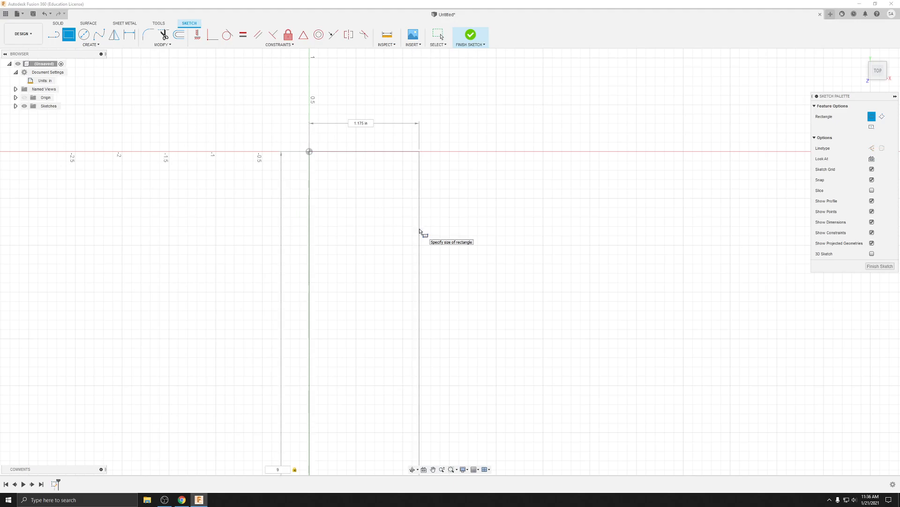
{"action": "key", "text": "Tab"}
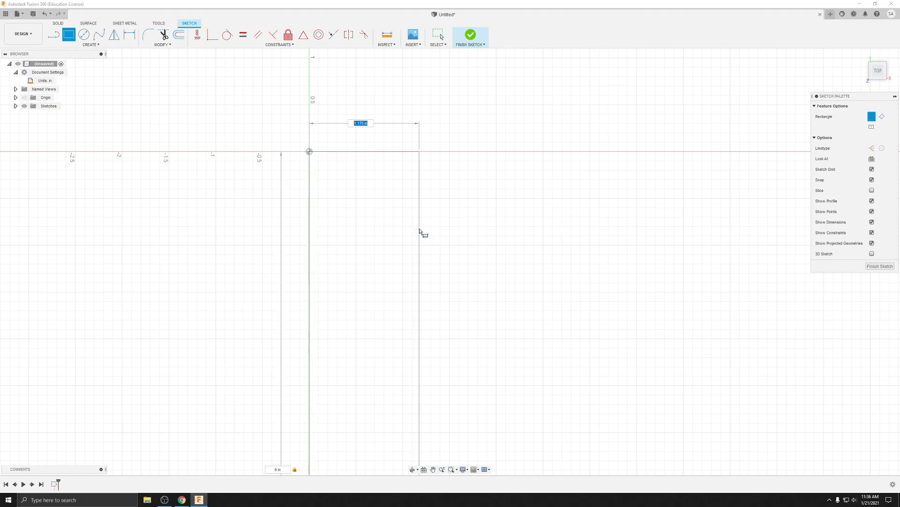
{"action": "type", "text": "9"}
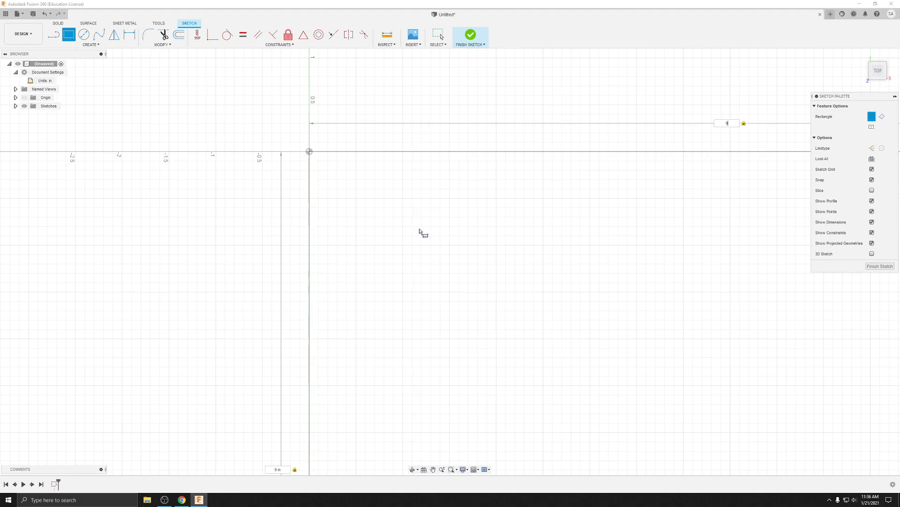
{"action": "scroll", "coordinate": [419, 233], "scroll_direction": "up", "scroll_amount": 2}
{"action": "scroll", "coordinate": [420, 233], "scroll_direction": "down", "scroll_amount": 4}
{"action": "middle_click_drag", "start_coordinate": [498, 255], "coordinate": [434, 164]}
{"action": "scroll", "coordinate": [437, 171], "scroll_direction": "down", "scroll_amount": 3}
{"action": "middle_click_drag", "start_coordinate": [482, 225], "coordinate": [446, 199]}
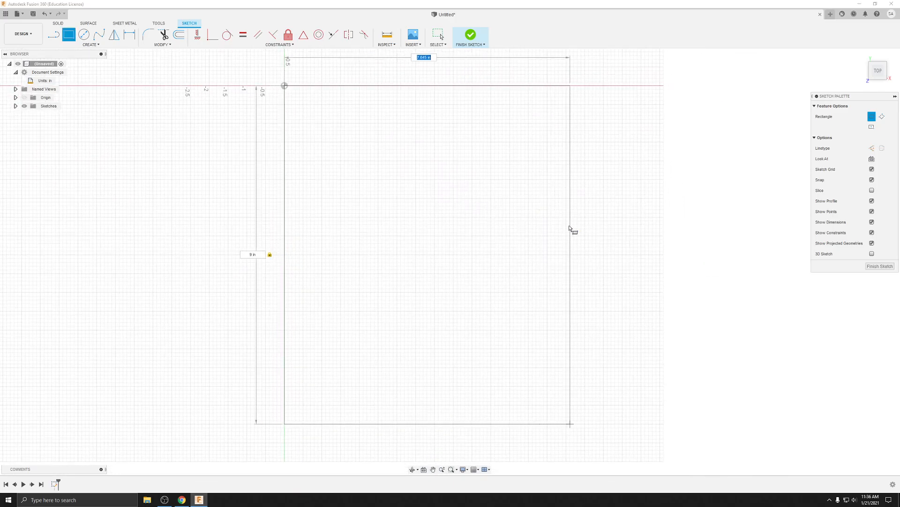
{"action": "left_click", "coordinate": [606, 222]}
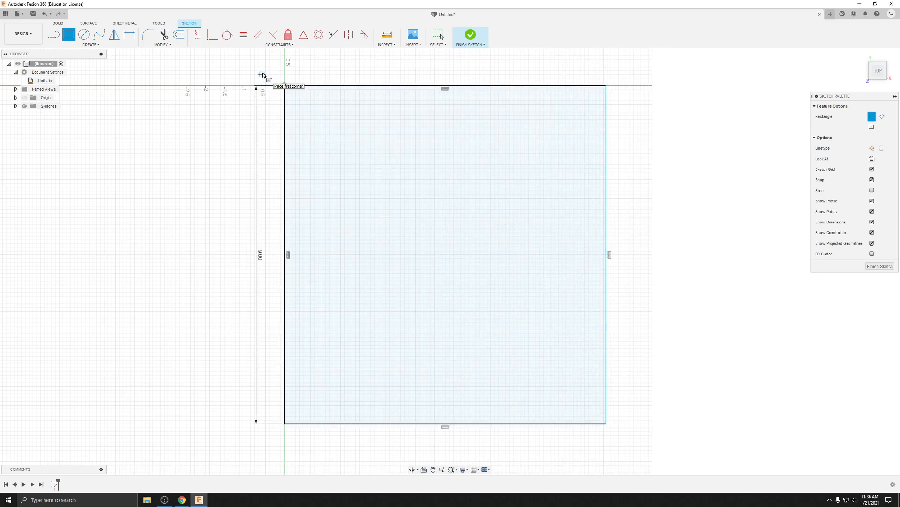
Step: Leave the rectangle command and delete the whole rectangle from the sketch
{"action": "key", "text": "Escape"}
{"action": "mouse_move", "coordinate": [272, 73]}
{"action": "left_mouse_down"}
{"action": "mouse_move", "coordinate": [637, 405]}
{"action": "mouse_move", "coordinate": [611, 438]}
{"action": "mouse_move", "coordinate": [618, 431]}
{"action": "left_mouse_up"}
{"action": "key", "text": "Delete"}
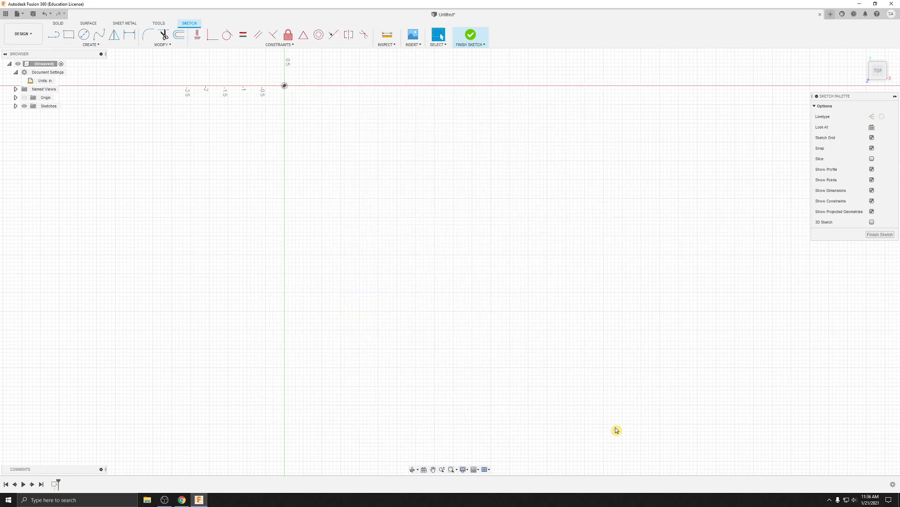
{"action": "left_click_drag", "start_coordinate": [263, 74], "coordinate": [673, 430]}
{"action": "left_click", "coordinate": [69, 35]}
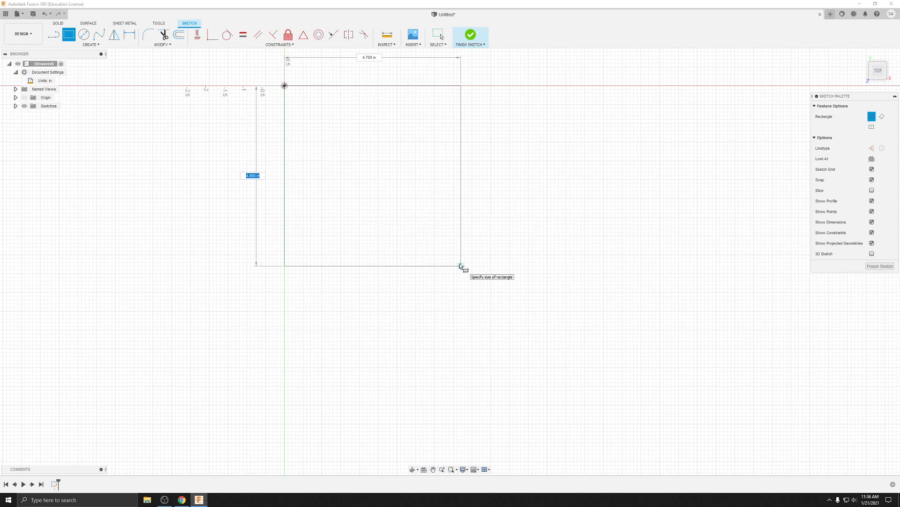
{"action": "type", "text": "9"}
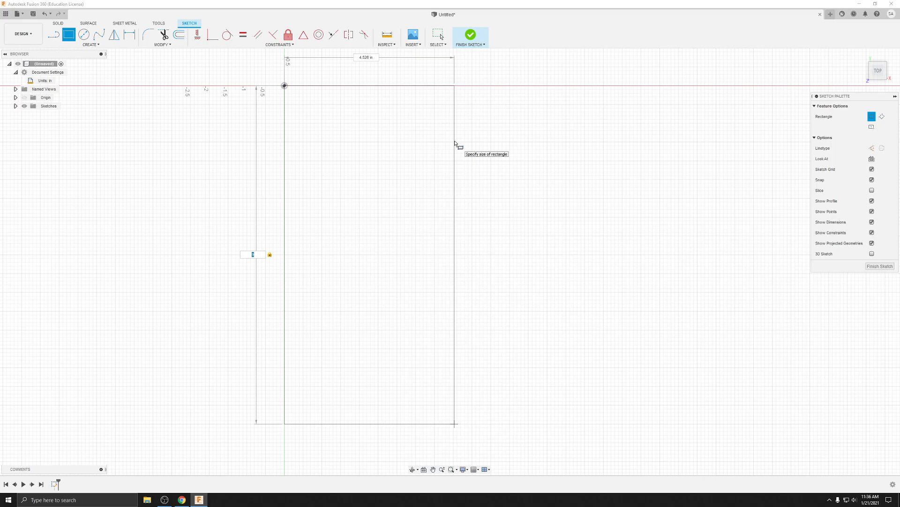
{"action": "key", "text": "Tab"}
{"action": "key", "text": "Escape"}
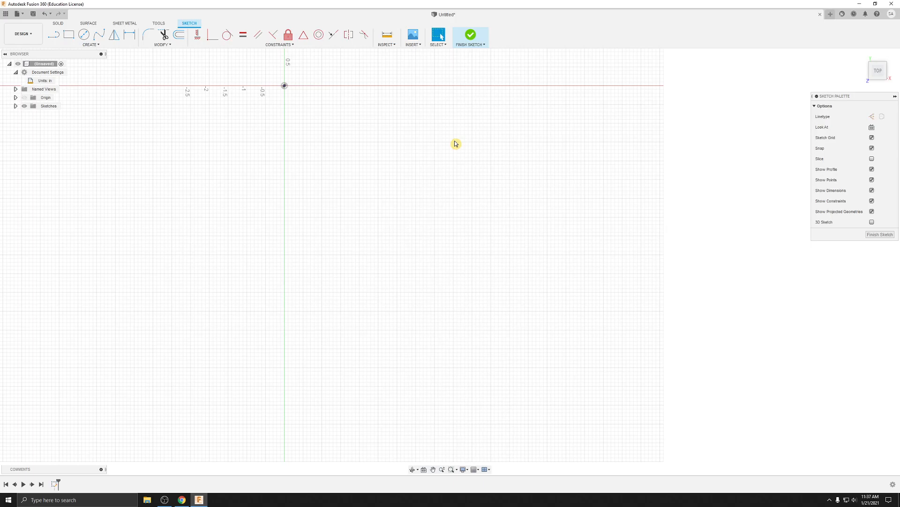
{"action": "left_click", "coordinate": [69, 34]}
{"action": "left_click", "coordinate": [285, 86]}
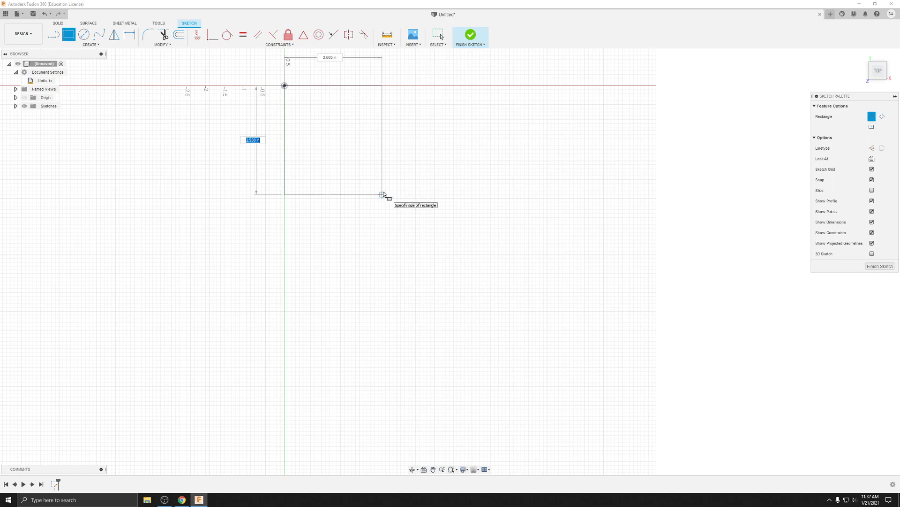
{"action": "type", "text": "9"}
{"action": "left_click", "coordinate": [384, 195]}
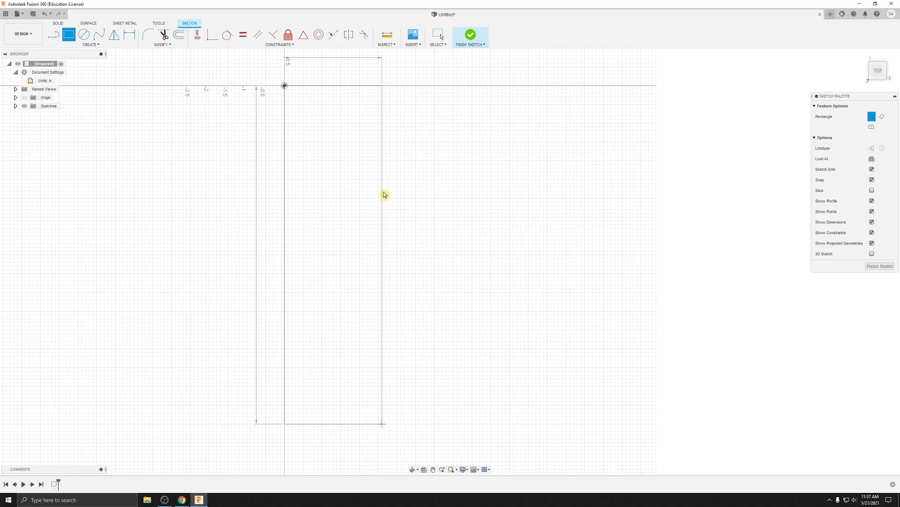
{"action": "left_click_drag", "start_coordinate": [269, 66], "coordinate": [407, 441]}
{"action": "key", "text": "Delete"}
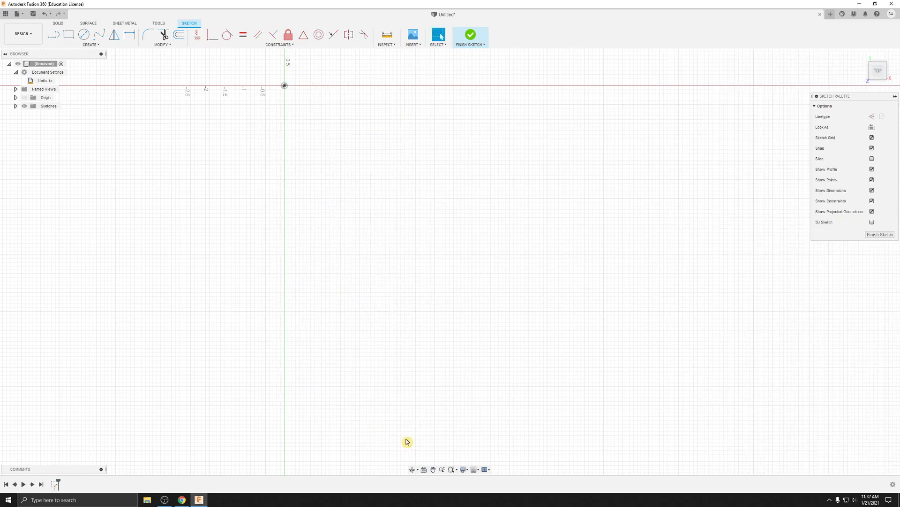
Step: Draw a 9 by 9 in two-point rectangle with its first corner at the origin
{"action": "key", "text": "r"}
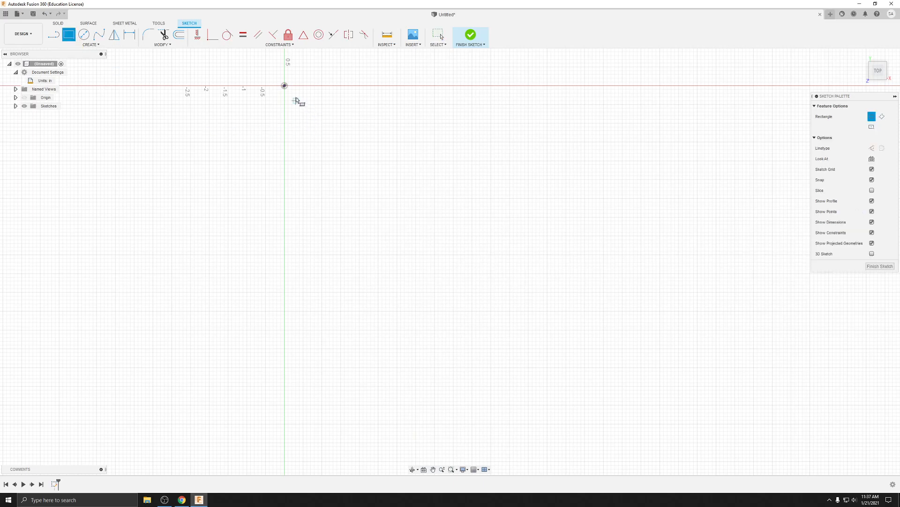
{"action": "left_click", "coordinate": [284, 85]}
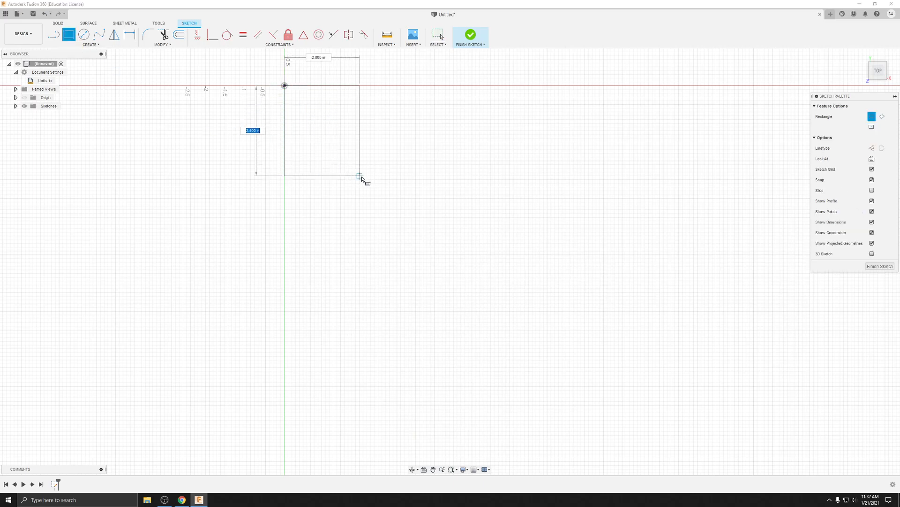
{"action": "type", "text": "9"}
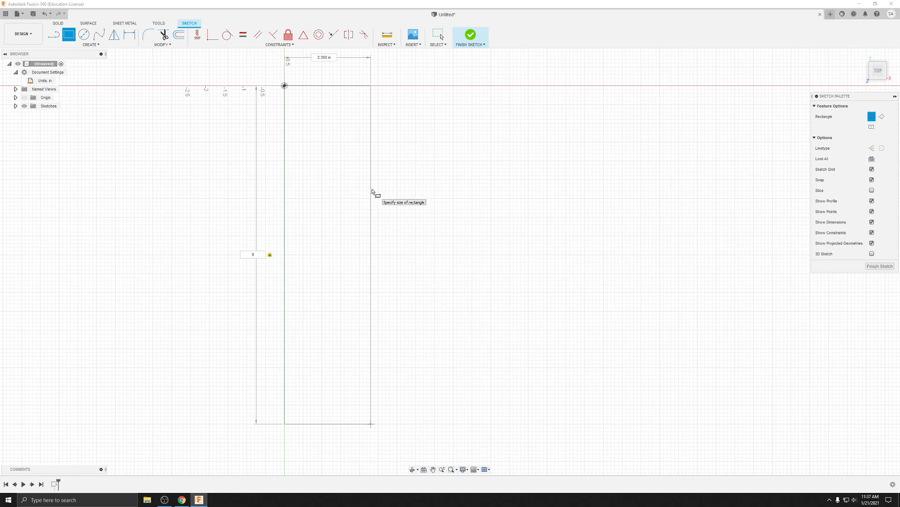
{"action": "key", "text": "Tab"}
{"action": "type", "text": "9"}
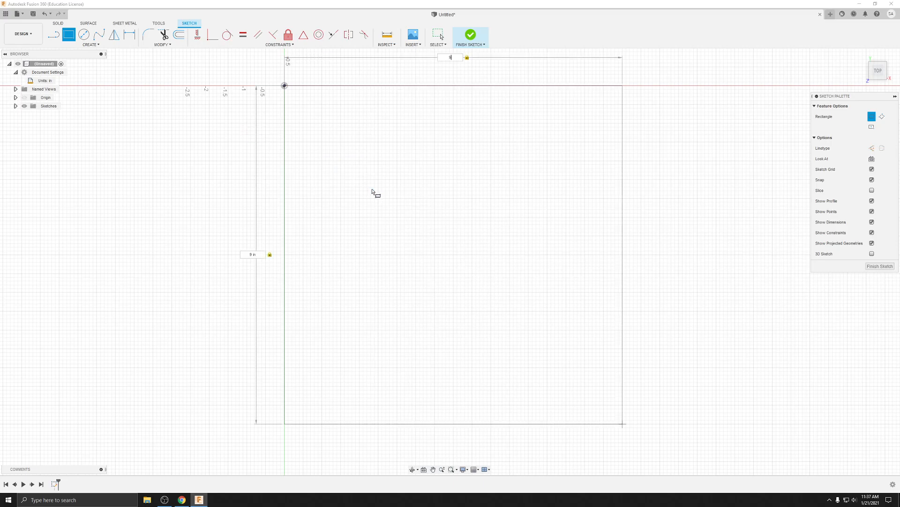
{"action": "left_click", "coordinate": [373, 192]}
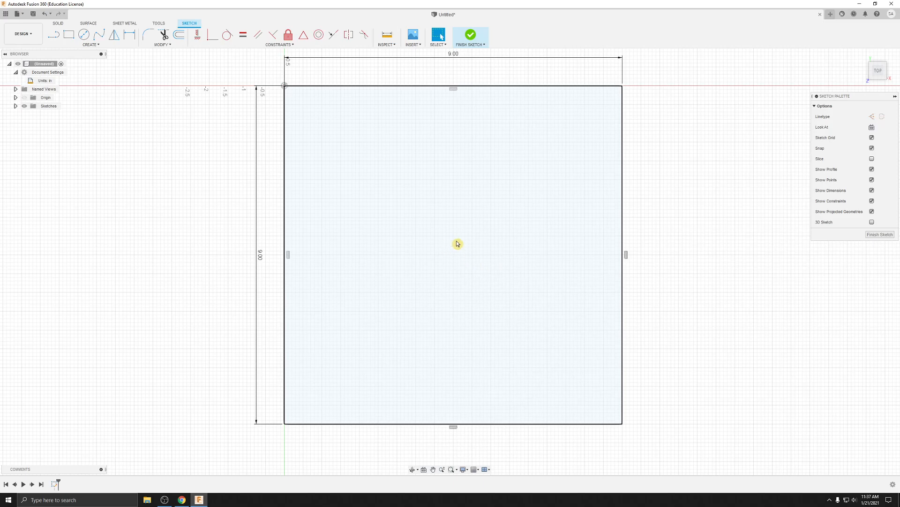
Step: Draw a horizontal and a vertical centre line joining the midpoints of the square's opposite sides
{"action": "left_click", "coordinate": [54, 34]}
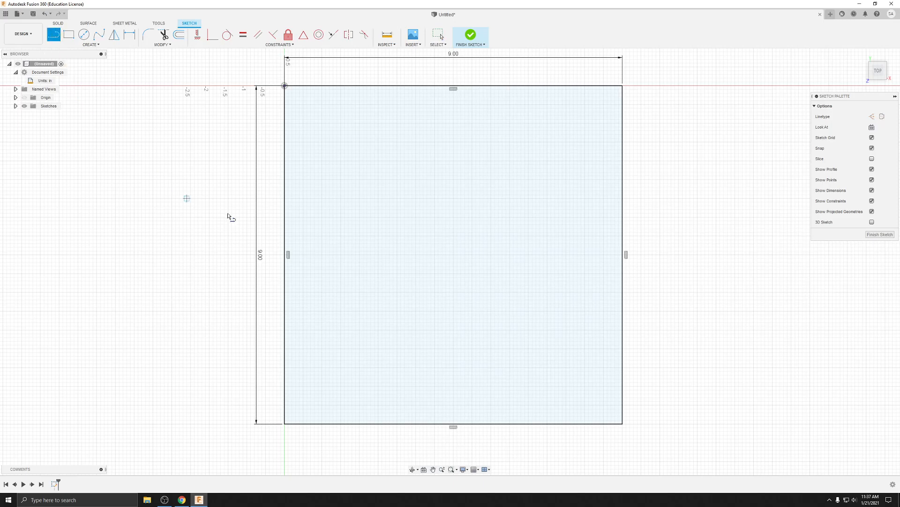
{"action": "left_click", "coordinate": [288, 255]}
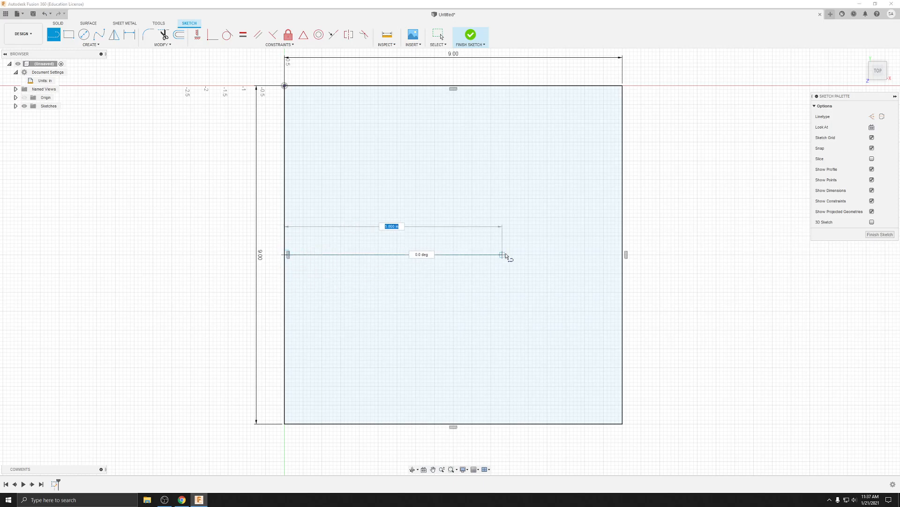
{"action": "double_click", "coordinate": [622, 255]}
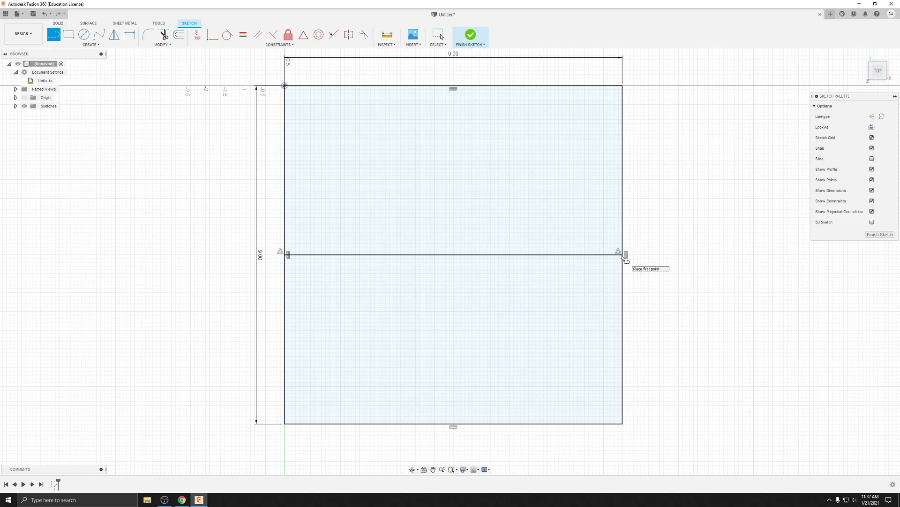
{"action": "left_click", "coordinate": [454, 86]}
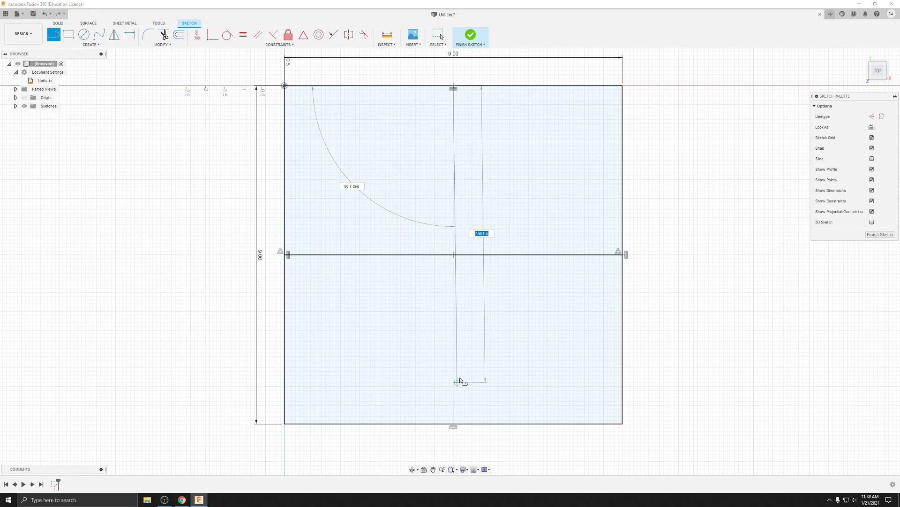
{"action": "double_click", "coordinate": [454, 424]}
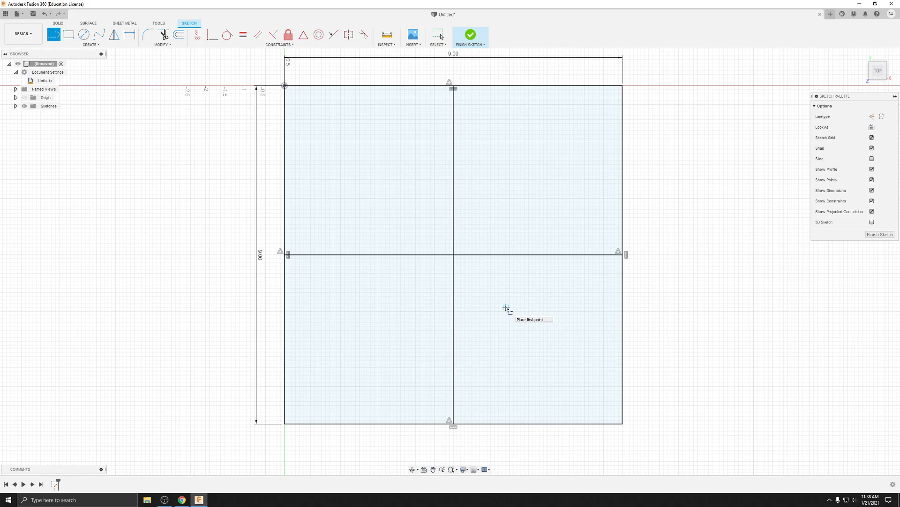
{"action": "key", "text": "Escape"}
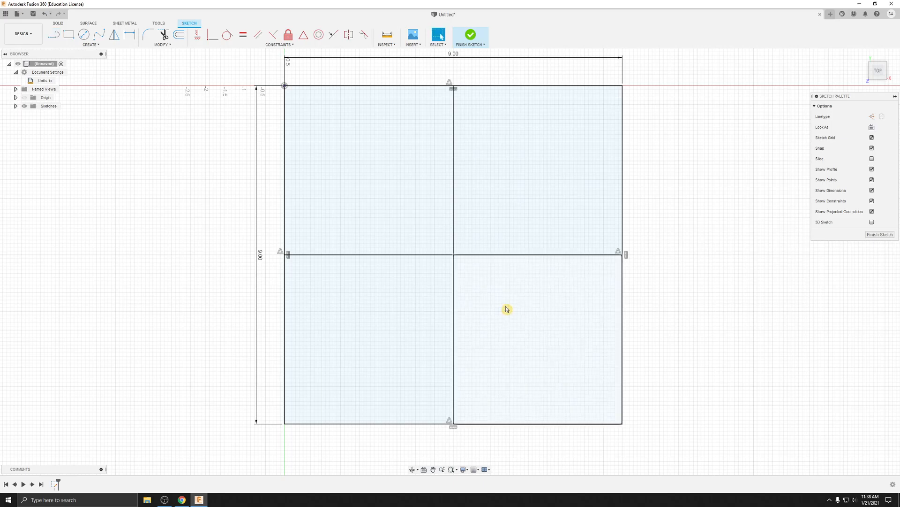
Step: Insert the SVG file CNC test-bismilla-mrk-1.svg from the Downloads folder into the sketch
{"action": "left_click", "coordinate": [418, 47]}
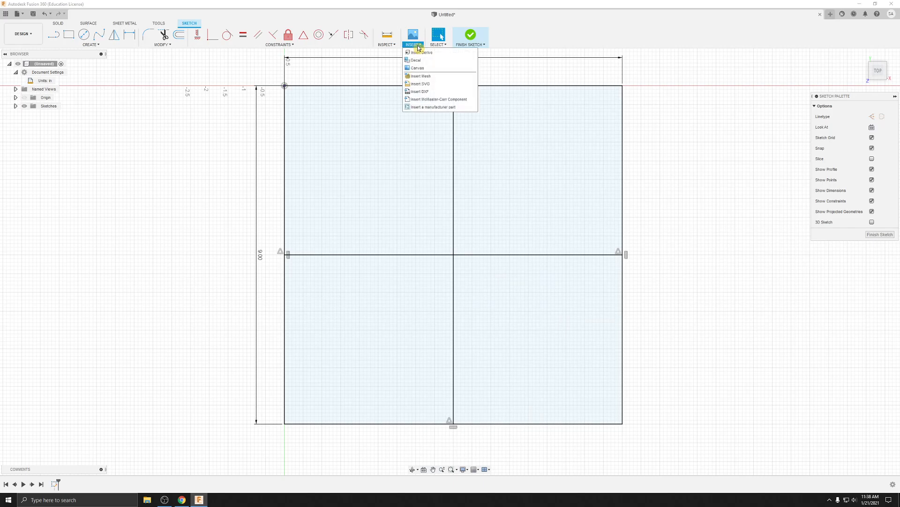
{"action": "left_click", "coordinate": [424, 88]}
{"action": "left_click", "coordinate": [375, 315]}
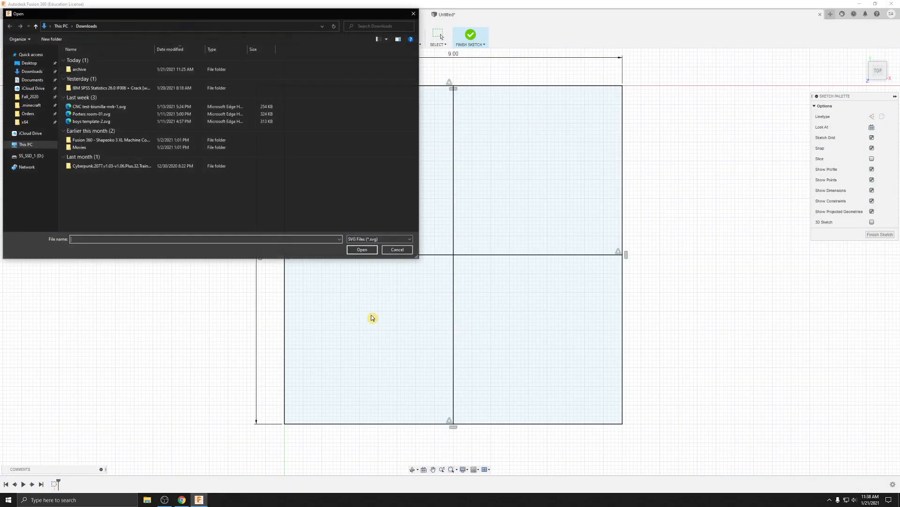
{"action": "left_click", "coordinate": [115, 106]}
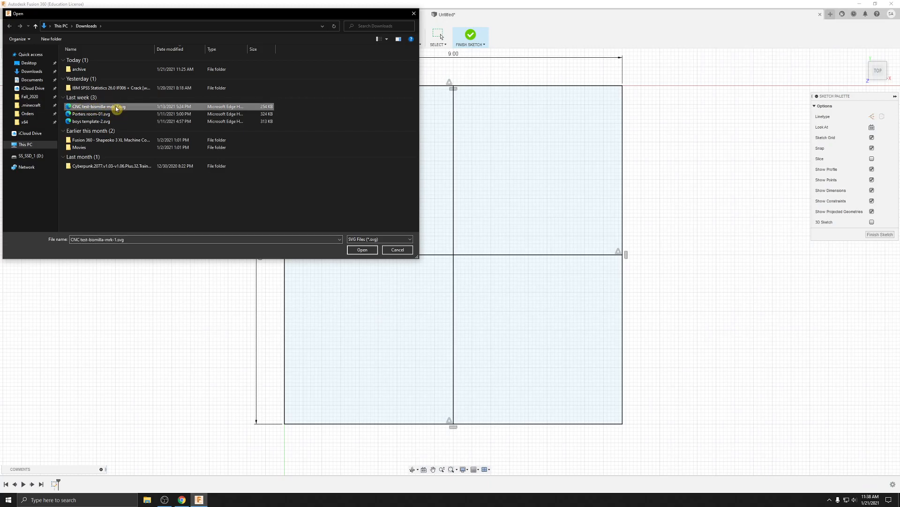
{"action": "left_click", "coordinate": [369, 250]}
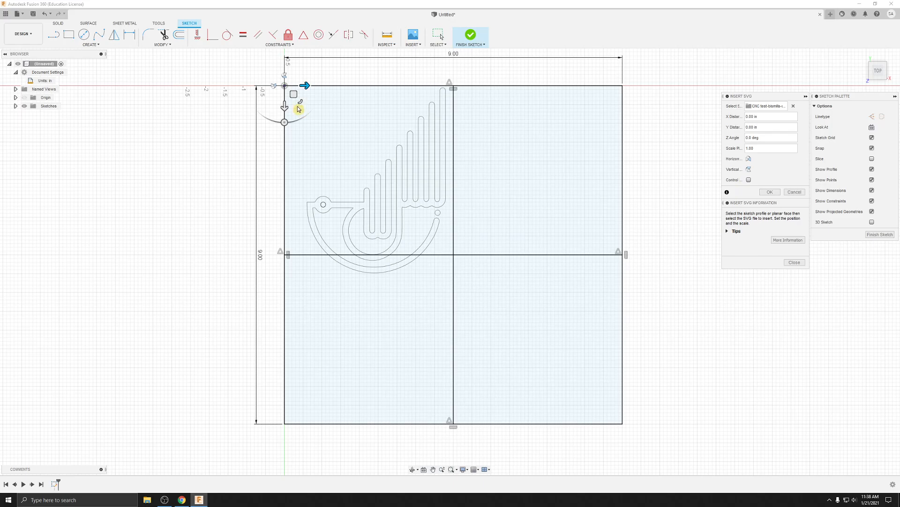
Step: Scale the inserted artwork to about 1.7, offset it 0.20 in down and 0.34 in along X, and accept the placement
{"action": "left_click_drag", "start_coordinate": [299, 100], "coordinate": [312, 117]}
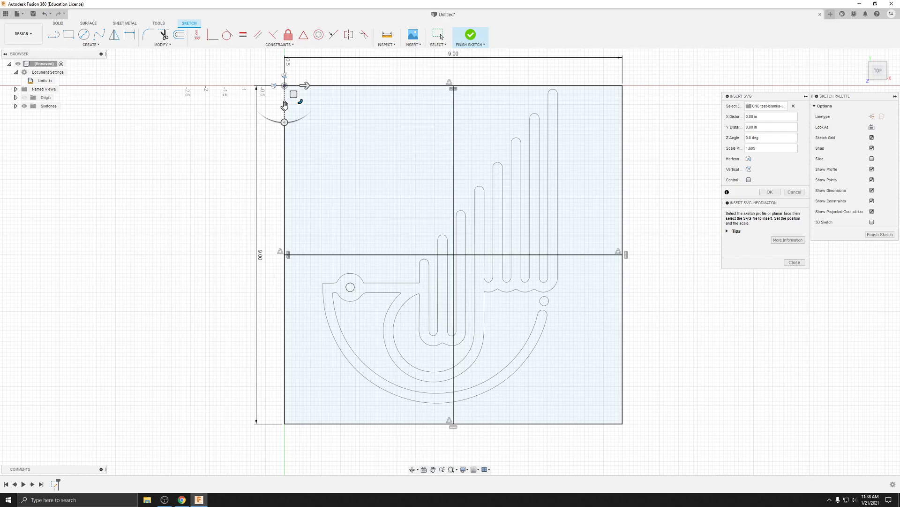
{"action": "left_click_drag", "start_coordinate": [285, 106], "coordinate": [286, 115]}
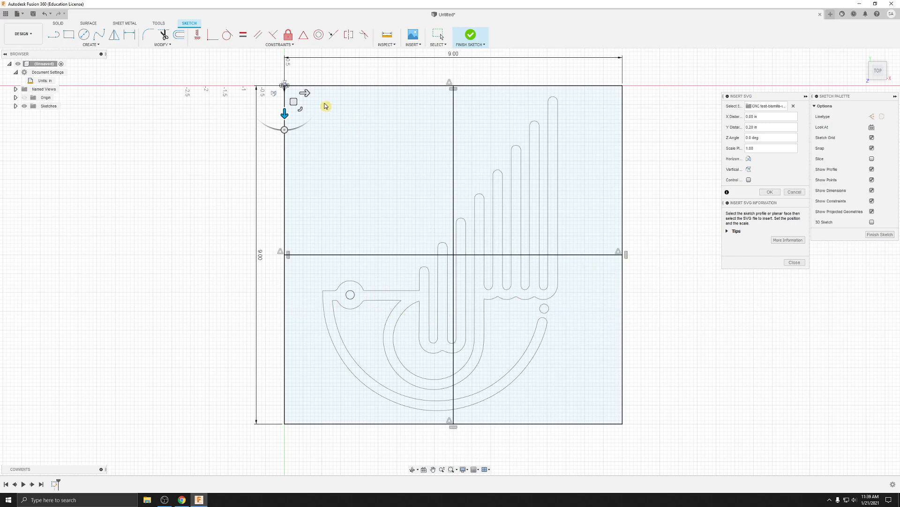
{"action": "left_click_drag", "start_coordinate": [305, 93], "coordinate": [324, 100]}
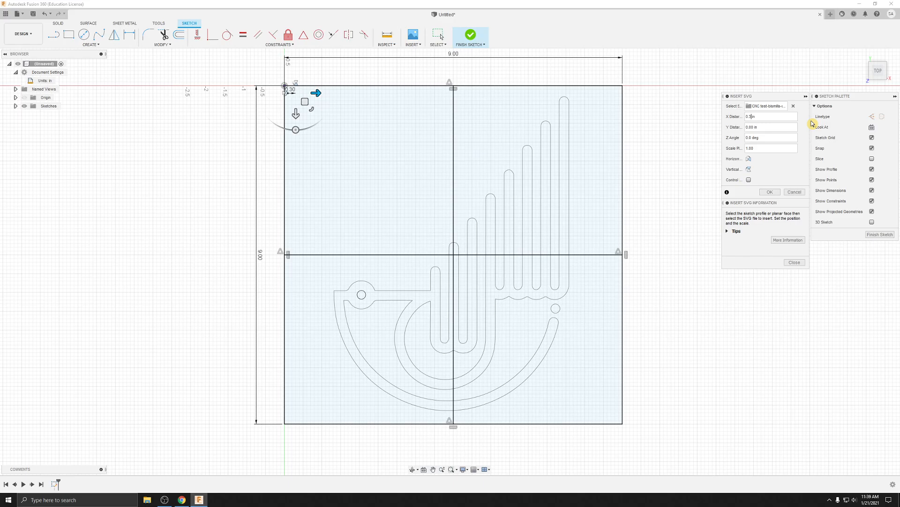
{"action": "type", "text": "2"}
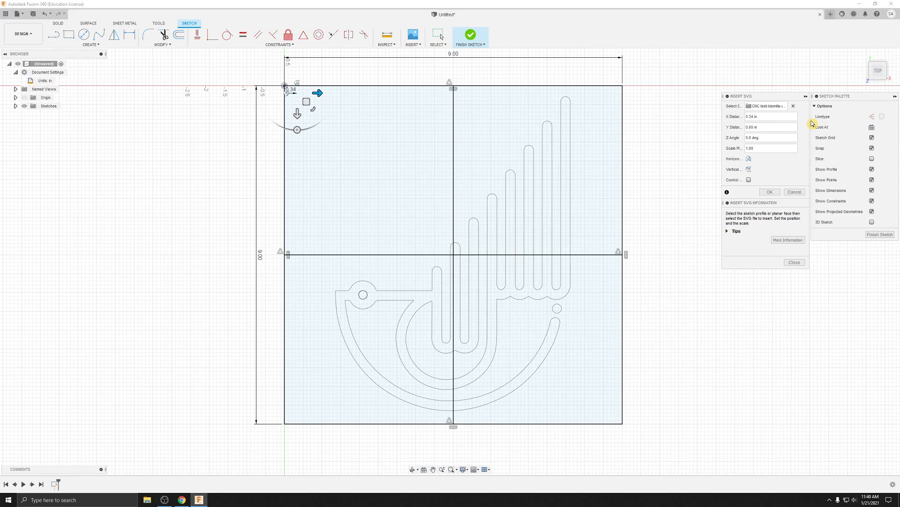
{"action": "left_click", "coordinate": [768, 192]}
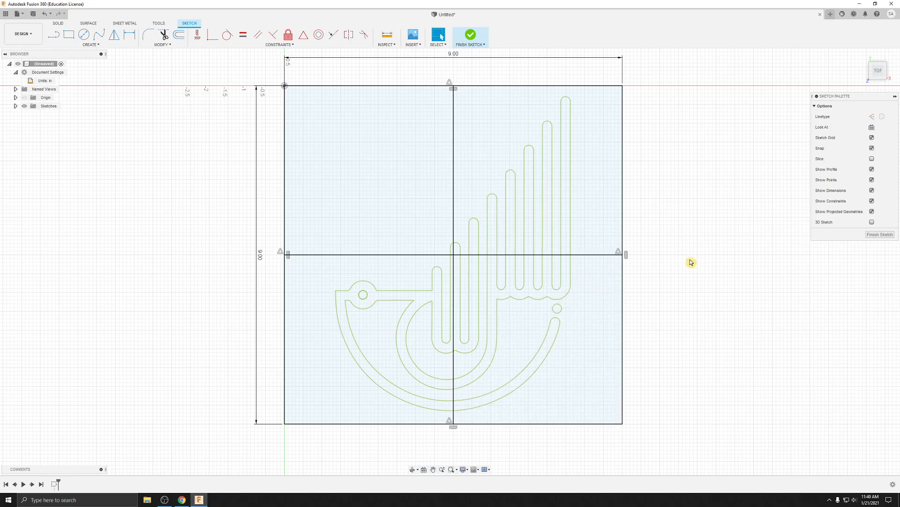
Step: Delete the horizontal and vertical centre lines from the square and finish the sketch
{"action": "left_click", "coordinate": [600, 256]}
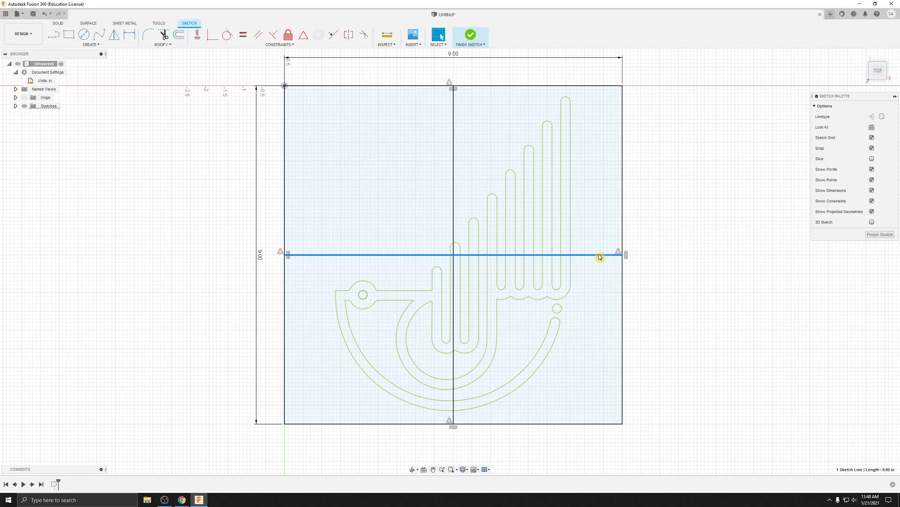
{"action": "left_click", "coordinate": [742, 198]}
{"action": "left_click", "coordinate": [453, 103]}
{"action": "key", "text": "Delete"}
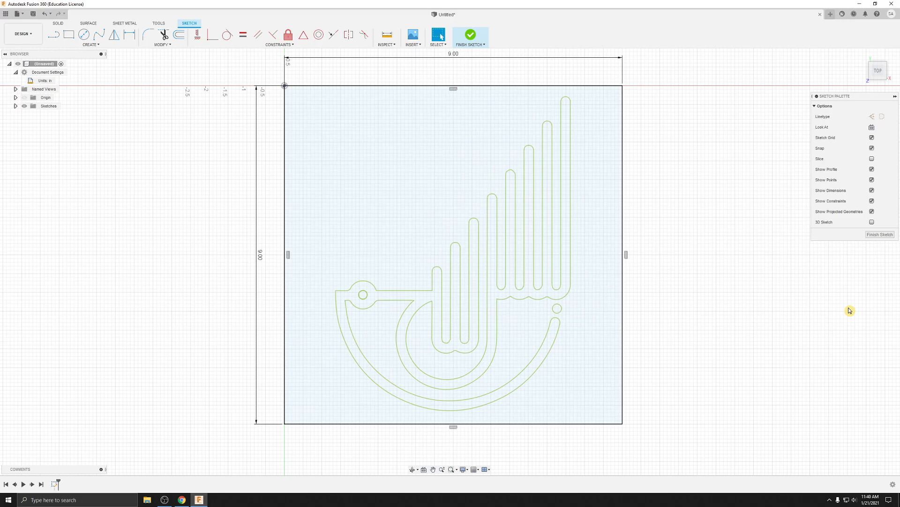
{"action": "left_click", "coordinate": [876, 235]}
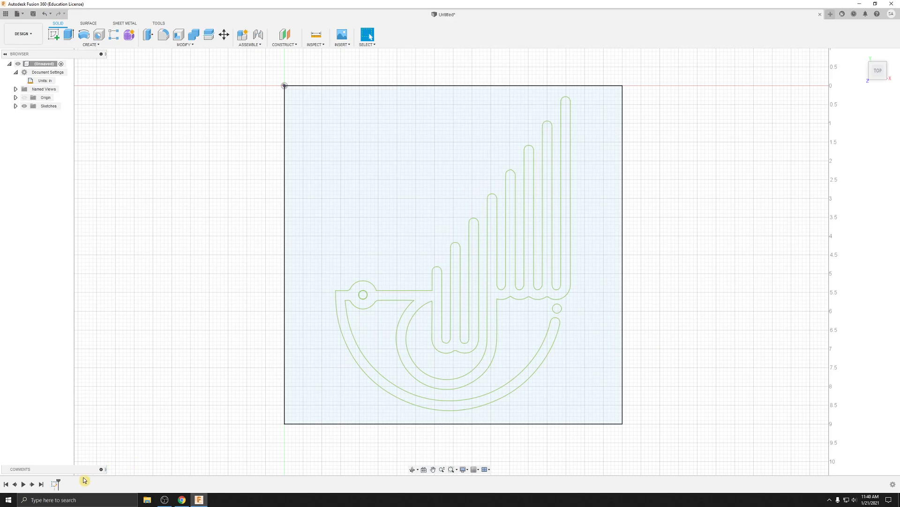
Step: Reopen the completed sketch for editing from the design history and finish it again
{"action": "left_click", "coordinate": [56, 484]}
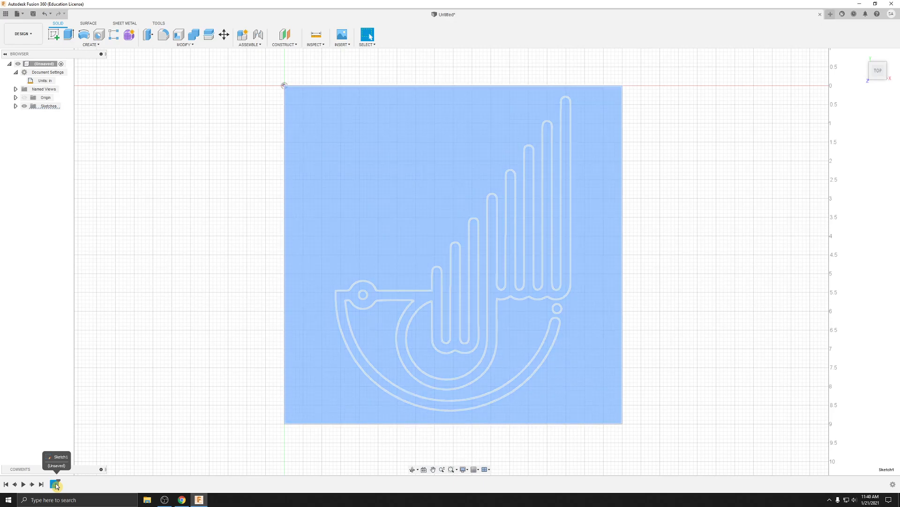
{"action": "right_click", "coordinate": [56, 485]}
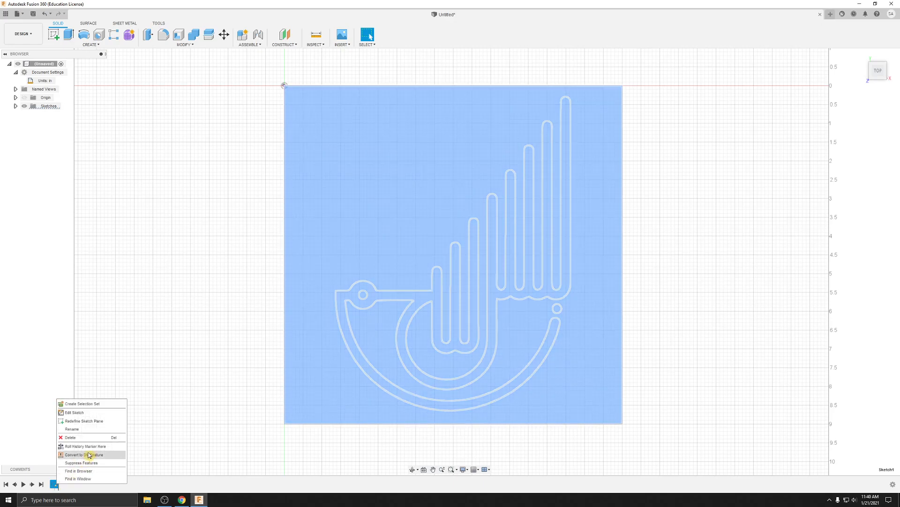
{"action": "left_click", "coordinate": [75, 412]}
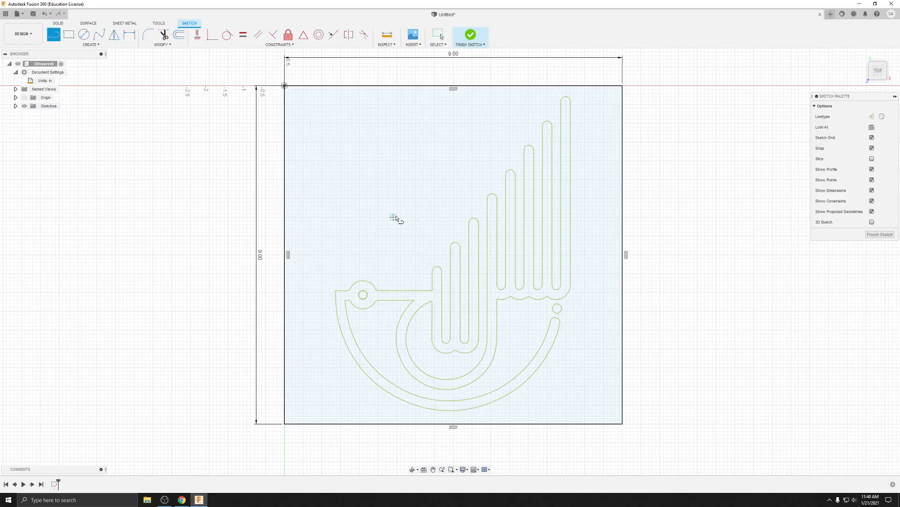
{"action": "key", "text": "Escape"}
{"action": "left_click", "coordinate": [404, 196]}
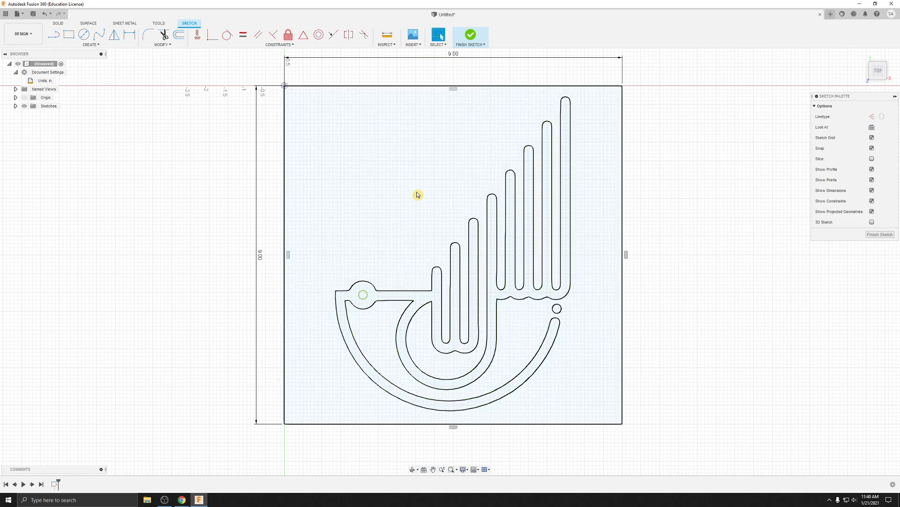
{"action": "left_click", "coordinate": [881, 234]}
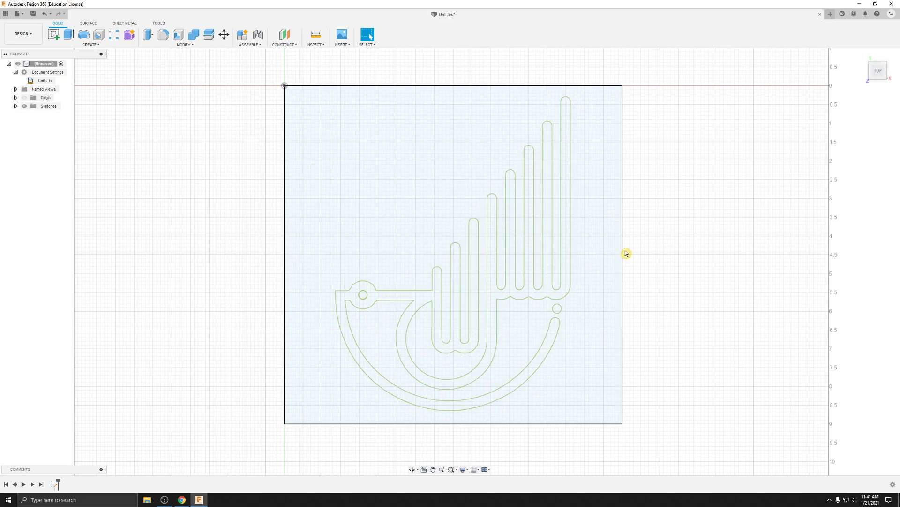
Step: Start an extrusion and select the square's background area and the small circle inside the artwork's round end as profiles
{"action": "mouse_move", "coordinate": [705, 298]}
{"action": "middle_mouse_down", "text": "shift"}
{"action": "mouse_move", "coordinate": [699, 262]}
{"action": "mouse_move", "coordinate": [710, 255]}
{"action": "mouse_move", "coordinate": [725, 267]}
{"action": "middle_mouse_up", "text": "shift"}
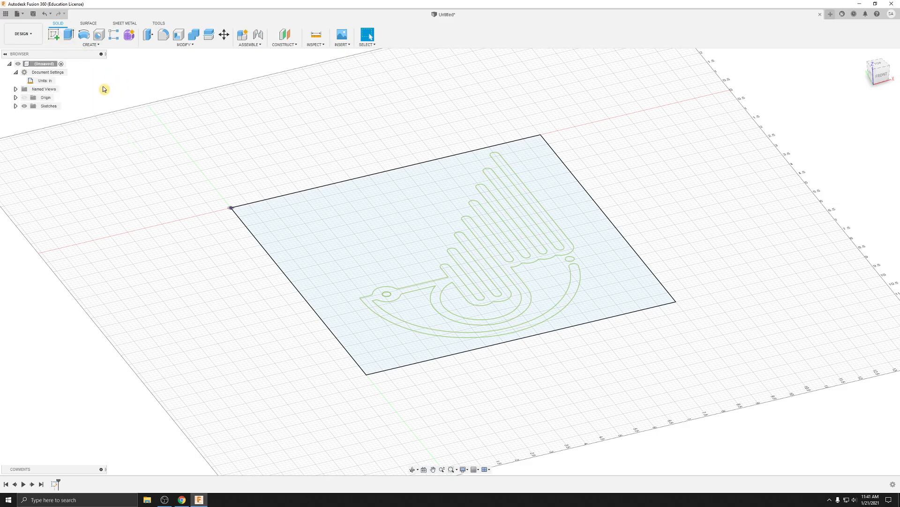
{"action": "left_click", "coordinate": [68, 36]}
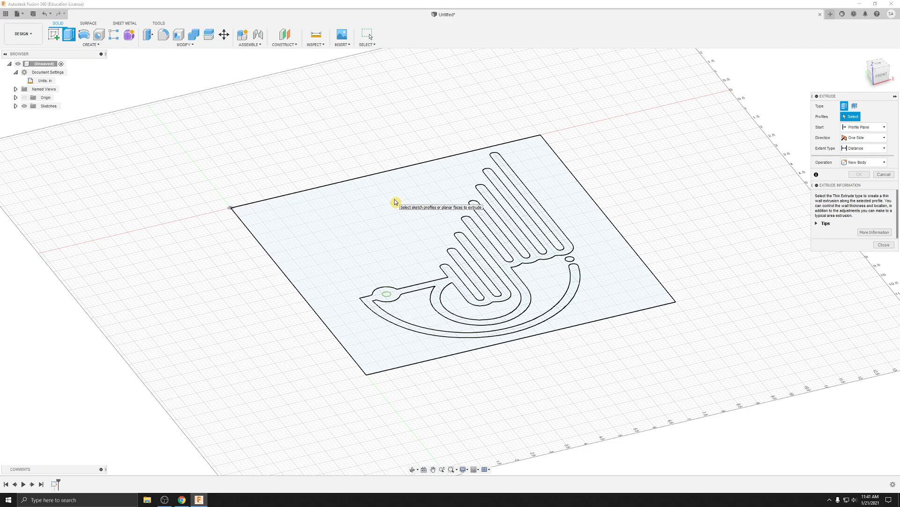
{"action": "left_click", "coordinate": [395, 202]}
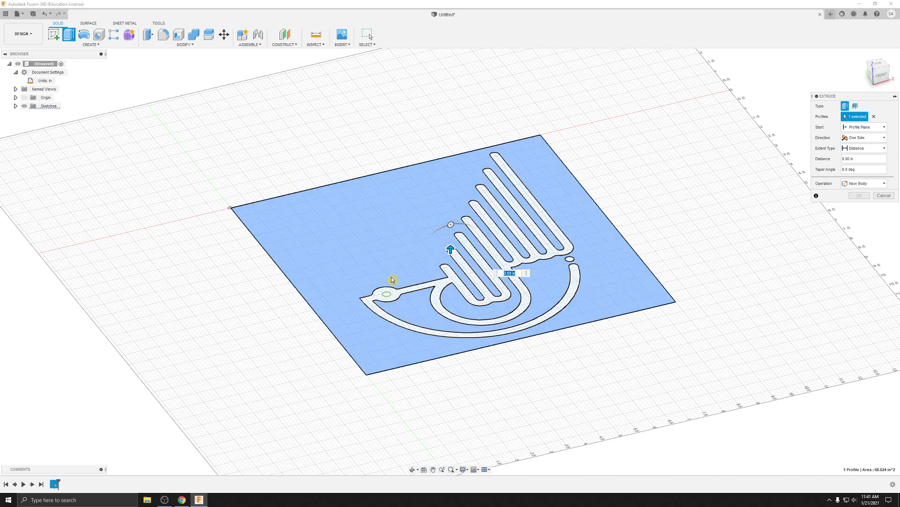
{"action": "scroll", "coordinate": [399, 274], "scroll_direction": "up", "scroll_amount": 2}
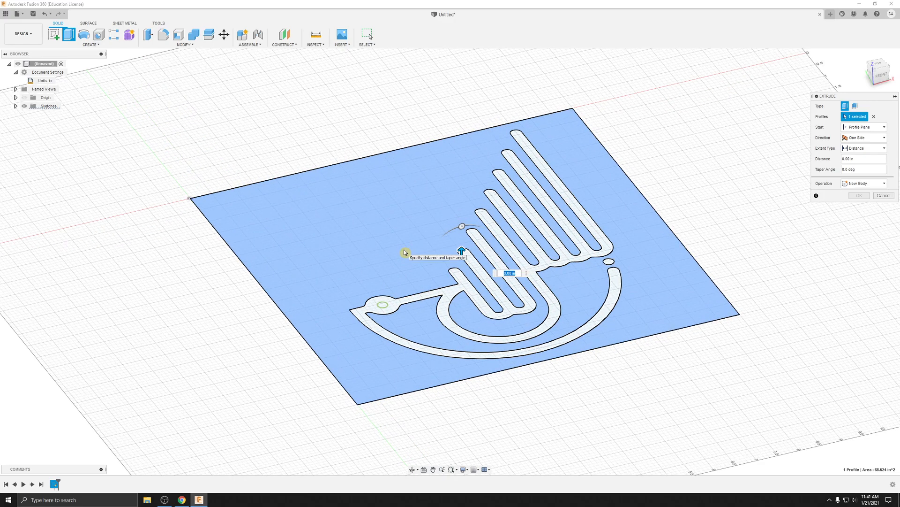
{"action": "scroll", "coordinate": [404, 259], "scroll_direction": "up", "scroll_amount": 1}
{"action": "left_click", "coordinate": [377, 319]}
{"action": "scroll", "coordinate": [378, 320], "scroll_direction": "up", "scroll_amount": 3}
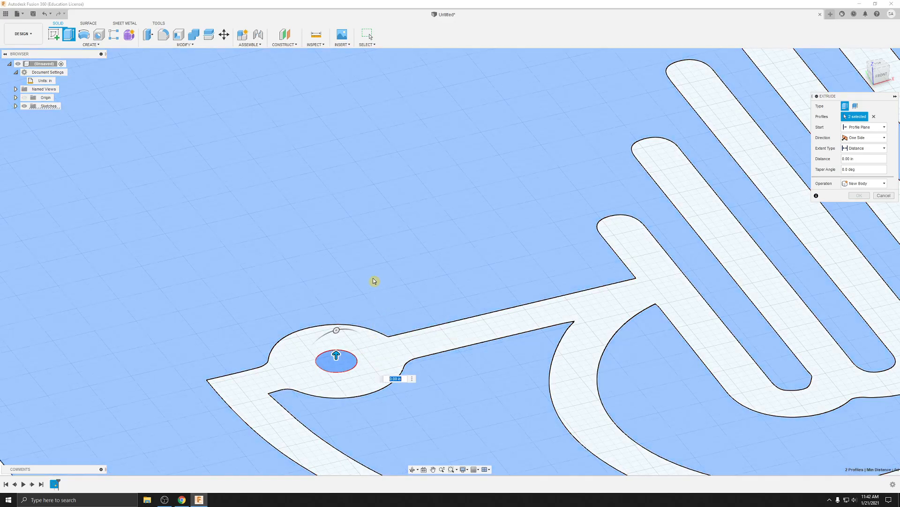
Step: Toggle the background and small circle profiles off and on, ending with both selected for the extrusion
{"action": "left_click", "coordinate": [373, 277]}
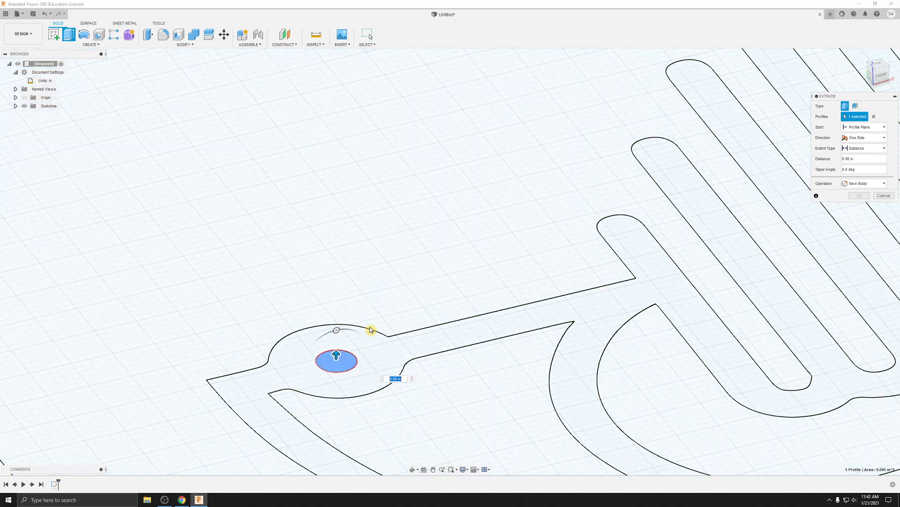
{"action": "left_click", "coordinate": [370, 328]}
{"action": "left_click", "coordinate": [402, 246]}
{"action": "left_click", "coordinate": [330, 250]}
{"action": "left_click", "coordinate": [343, 361]}
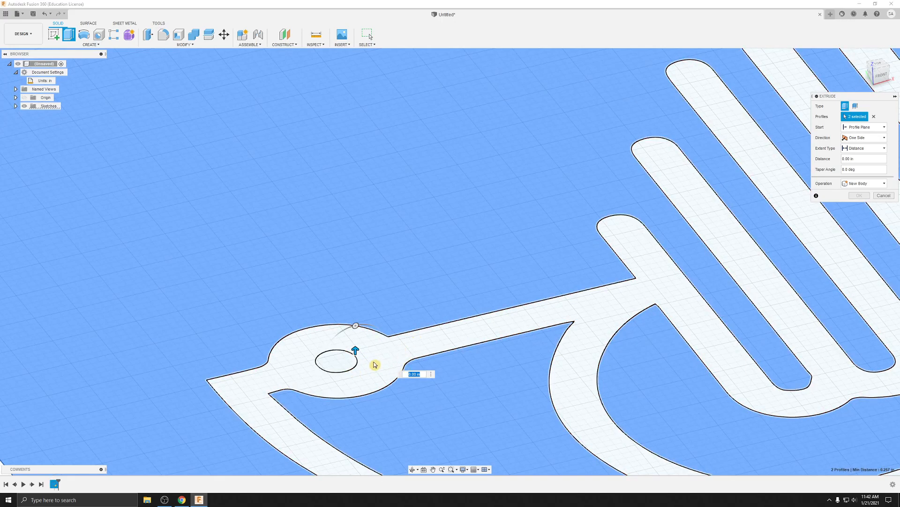
{"action": "left_click", "coordinate": [336, 355]}
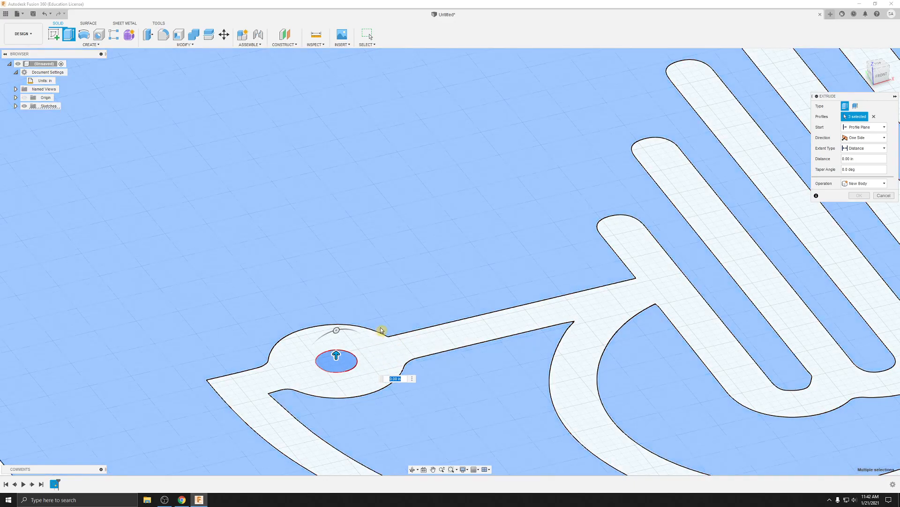
{"action": "left_click", "coordinate": [353, 355]}
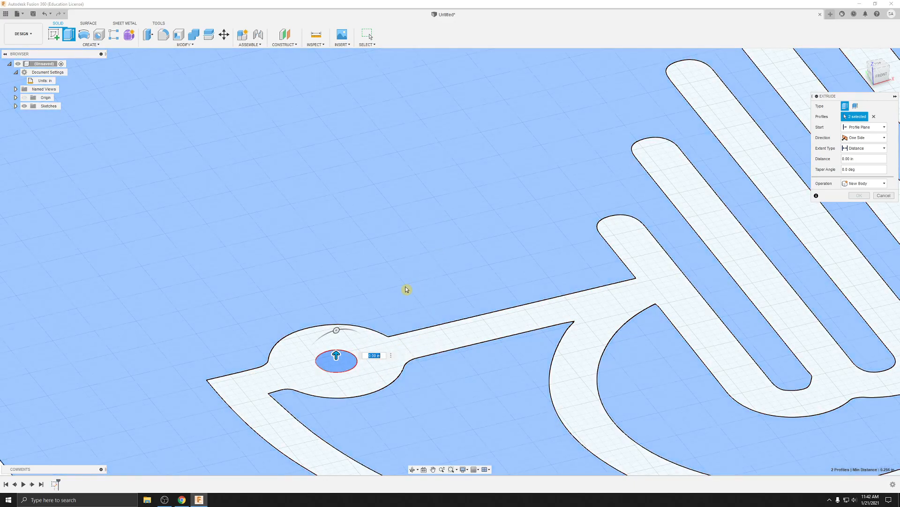
Step: Extrude the selected background and circle profiles 0.5 in as a new body
{"action": "scroll", "coordinate": [408, 279], "scroll_direction": "down", "scroll_amount": 3}
{"action": "scroll", "coordinate": [445, 285], "scroll_direction": "down", "scroll_amount": 5}
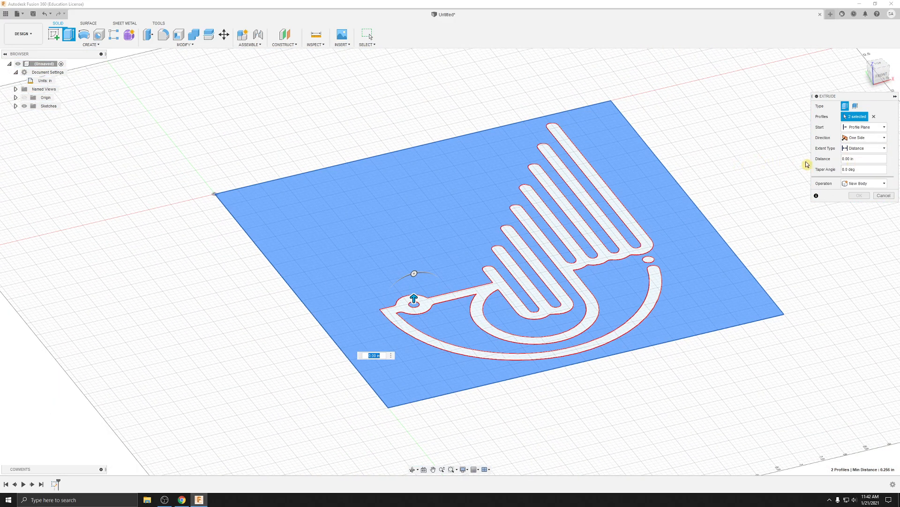
{"action": "left_click", "coordinate": [829, 160]}
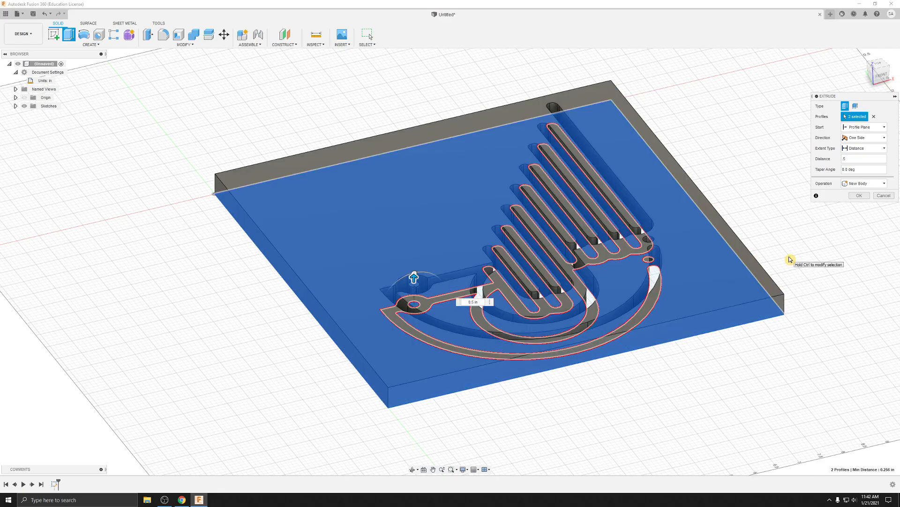
{"action": "left_click", "coordinate": [859, 196]}
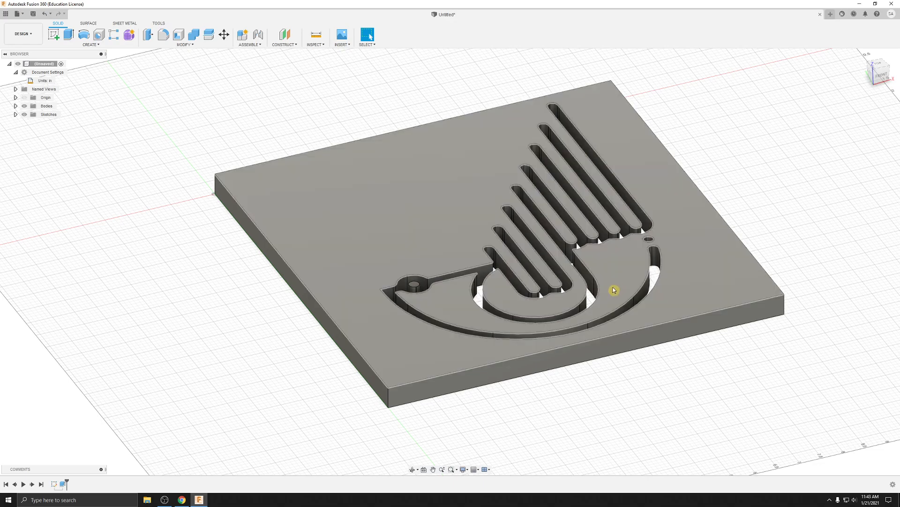
{"action": "middle_click_drag", "start_coordinate": [727, 276], "coordinate": [832, 195], "text": "shift"}
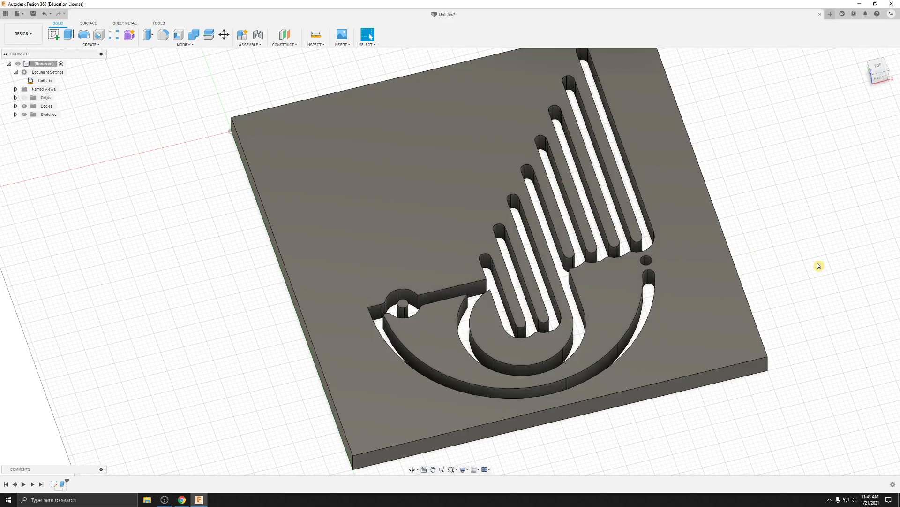
{"action": "middle_click_drag", "start_coordinate": [824, 261], "coordinate": [828, 237], "text": "shift"}
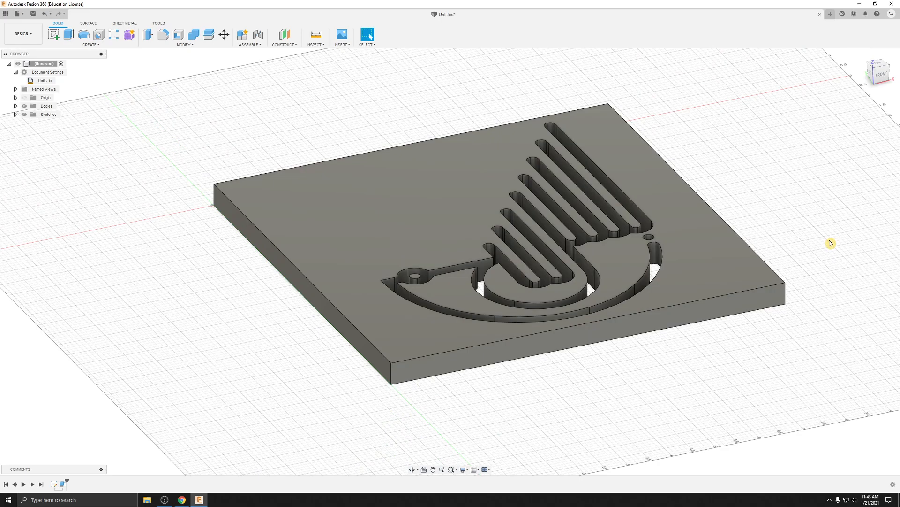
{"action": "scroll", "coordinate": [828, 247], "scroll_direction": "up", "scroll_amount": 5}
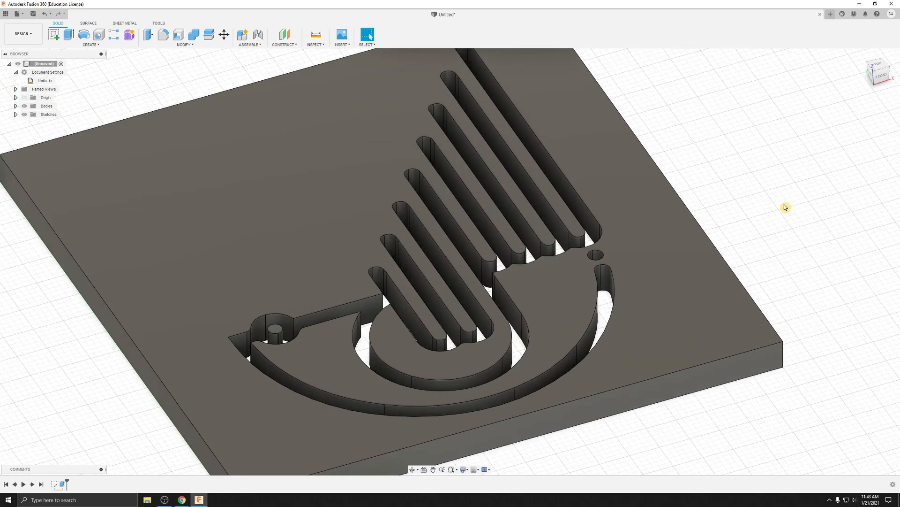
{"action": "middle_click_drag", "start_coordinate": [753, 171], "coordinate": [800, 184]}
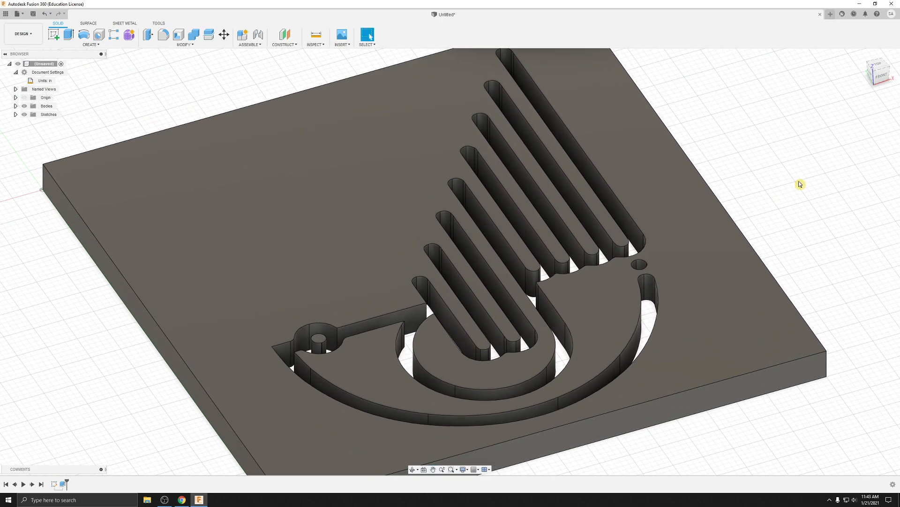
{"action": "key", "text": "e"}
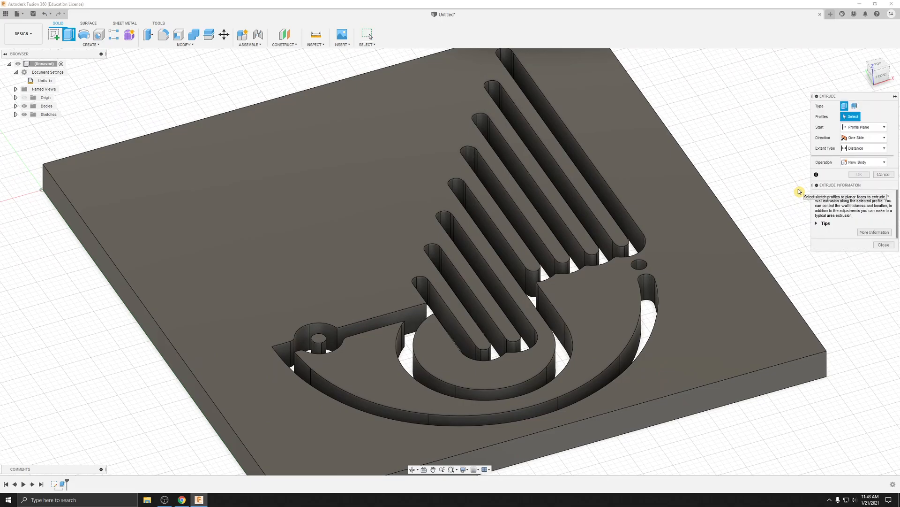
{"action": "left_click", "coordinate": [884, 245]}
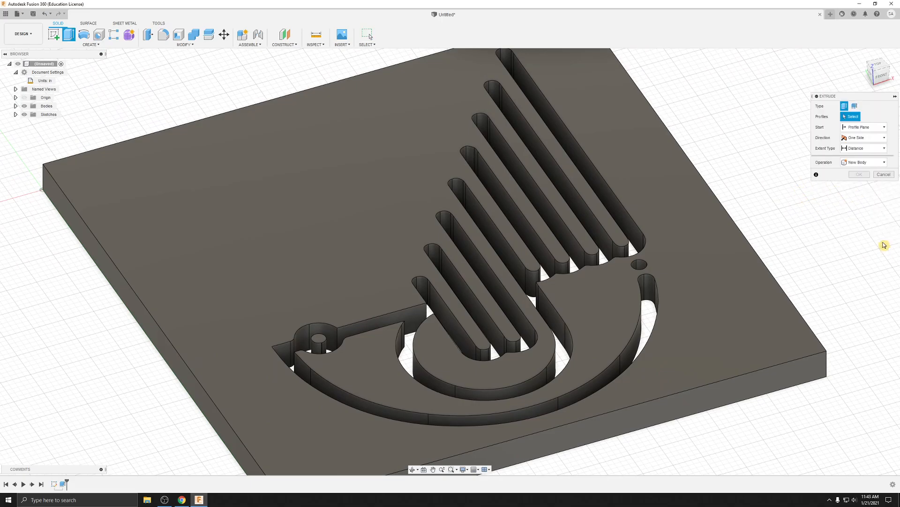
{"action": "left_click", "coordinate": [883, 175]}
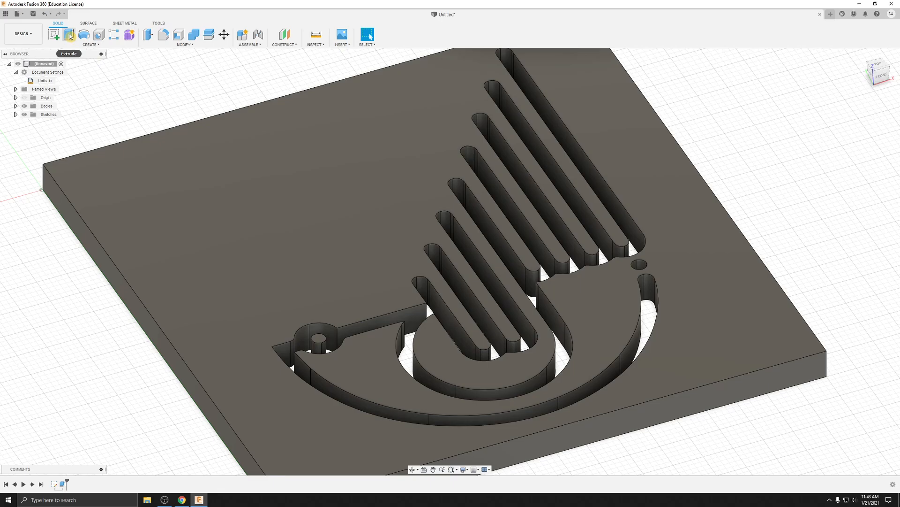
Step: Start another extrusion and make Sketch1 visible so its profiles can be selected
{"action": "left_click", "coordinate": [70, 36]}
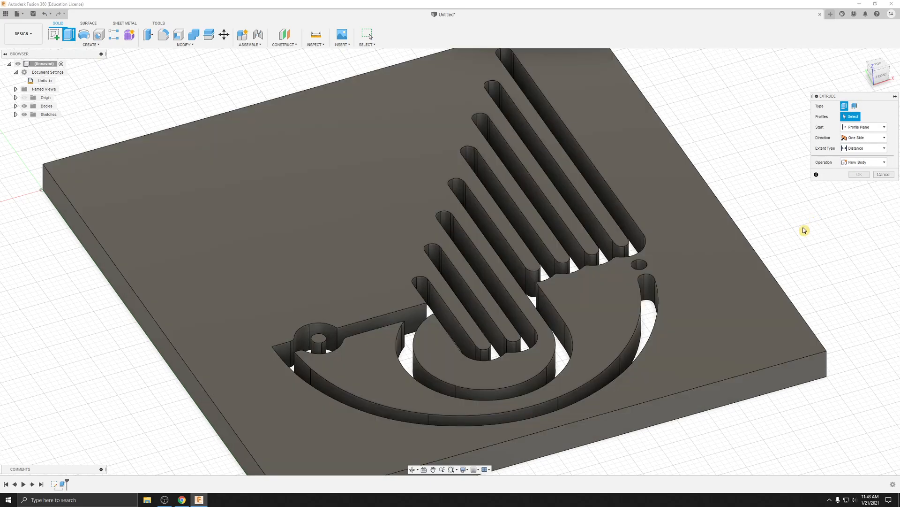
{"action": "middle_click_drag", "start_coordinate": [803, 205], "coordinate": [802, 220], "text": "shift"}
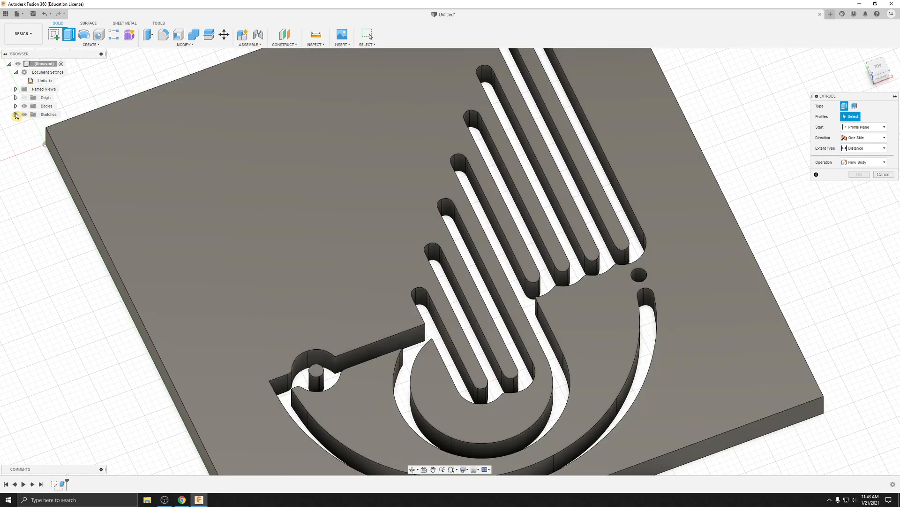
{"action": "left_click", "coordinate": [15, 115]}
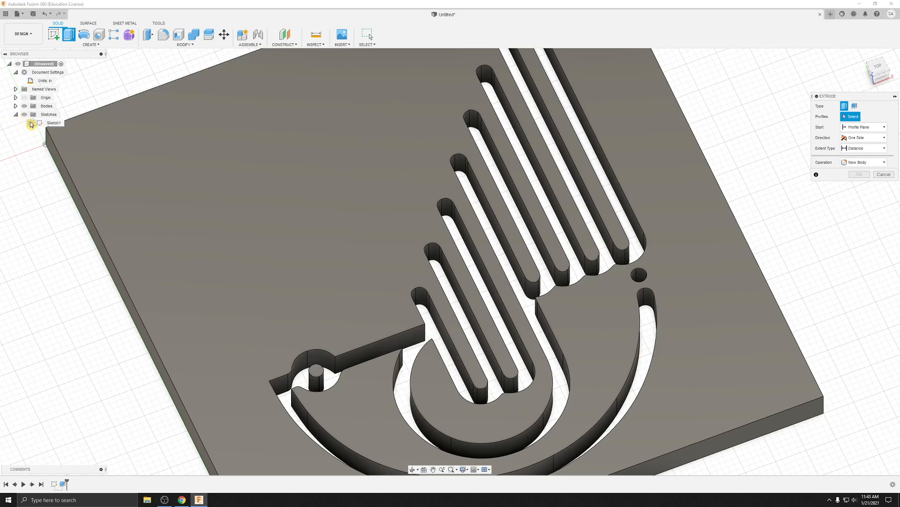
{"action": "left_click", "coordinate": [32, 123]}
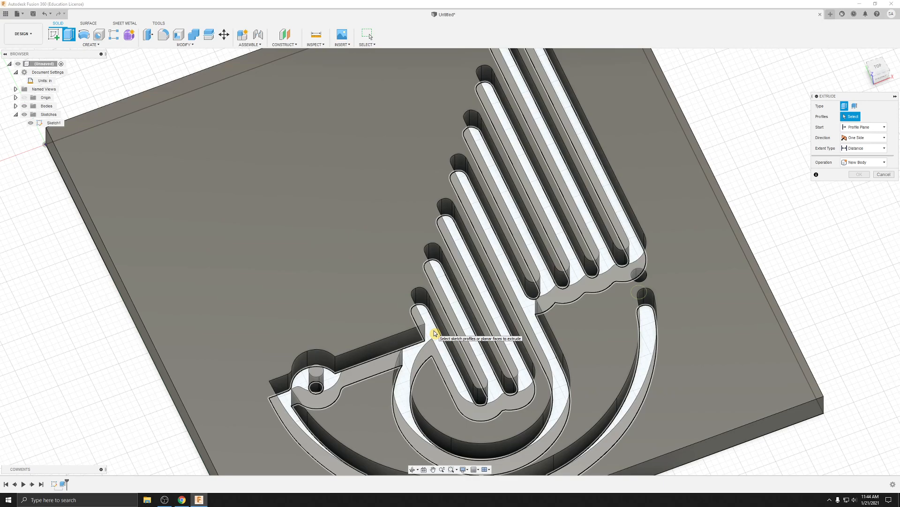
Step: Select the main artwork shape and the separate small dot above the long arc's end as the profiles to extrude
{"action": "left_click", "coordinate": [435, 333]}
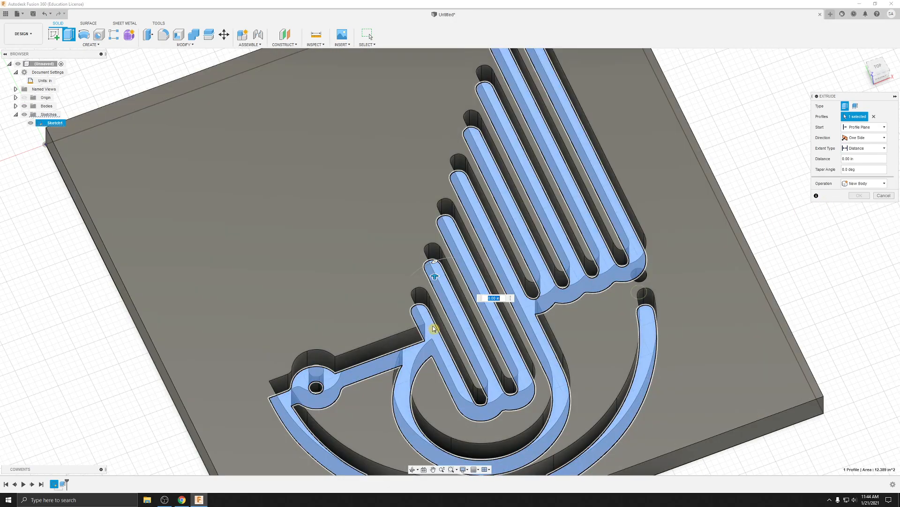
{"action": "left_click", "coordinate": [434, 329]}
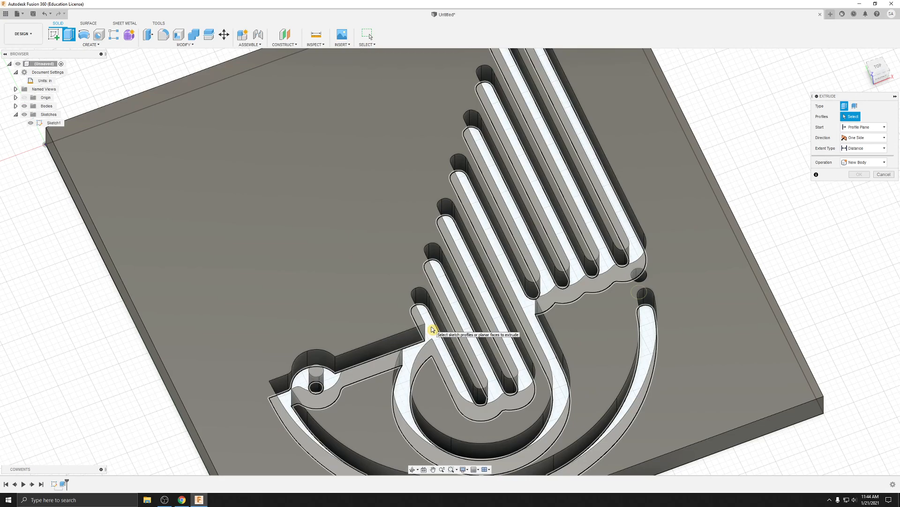
{"action": "left_click", "coordinate": [432, 329]}
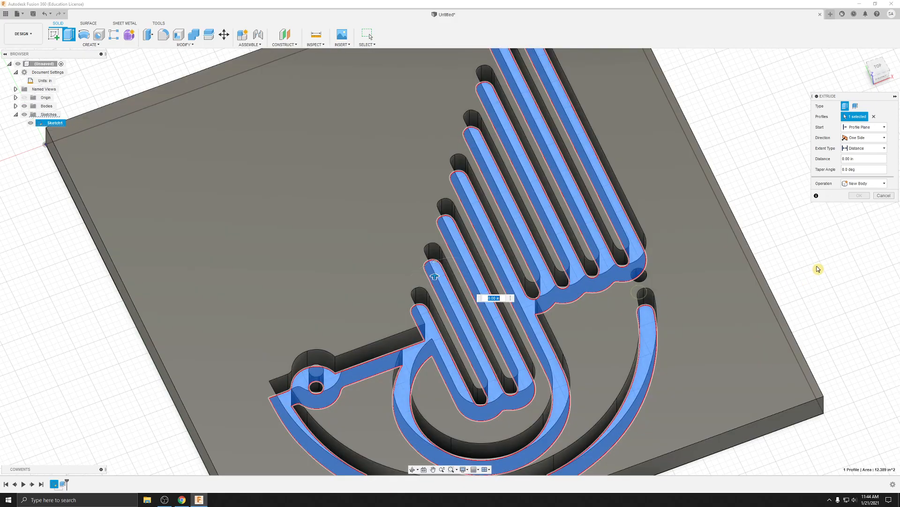
{"action": "middle_click_drag", "start_coordinate": [819, 269], "coordinate": [815, 277], "text": "shift"}
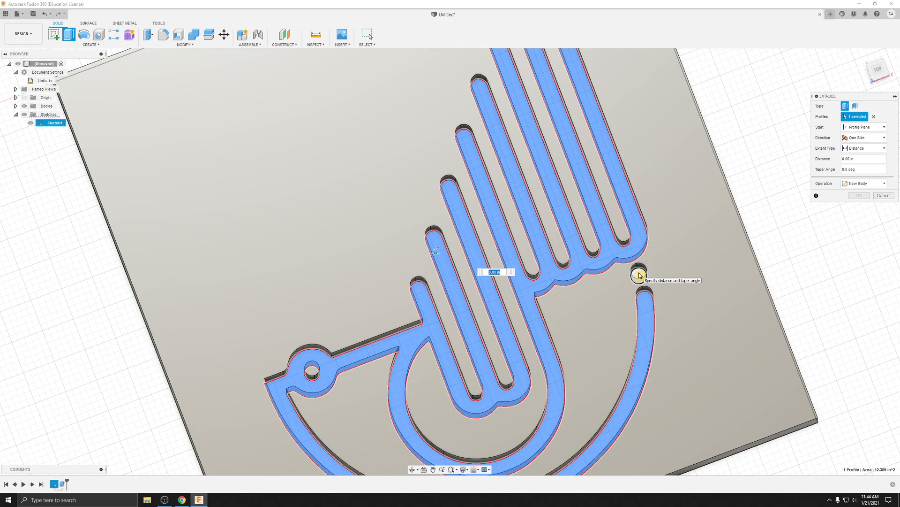
{"action": "left_click", "coordinate": [639, 275]}
{"action": "middle_click_drag", "start_coordinate": [812, 297], "coordinate": [809, 280], "text": "shift"}
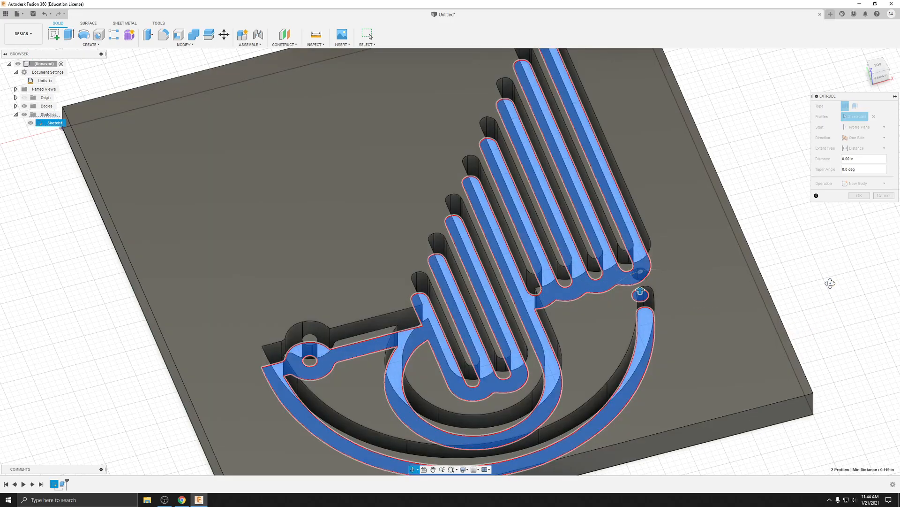
{"action": "middle_click_drag", "start_coordinate": [832, 287], "coordinate": [827, 296], "text": "shift"}
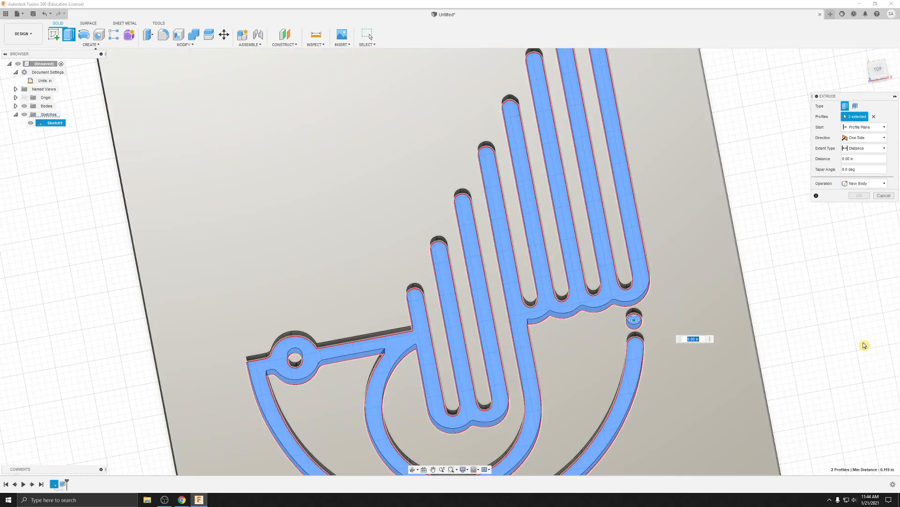
{"action": "middle_click_drag", "start_coordinate": [865, 342], "coordinate": [846, 311], "text": "shift"}
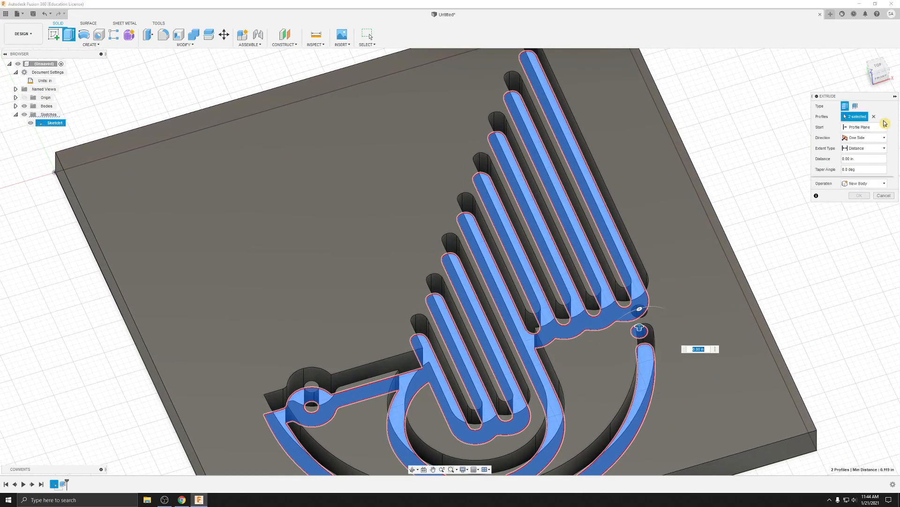
Step: Extrude the artwork and dot profiles 0.375 in, joining them to the existing body
{"action": "left_click", "coordinate": [861, 159]}
{"action": "left_click_drag", "start_coordinate": [861, 160], "coordinate": [834, 163]}
{"action": "key", "text": "BackSpace"}
{"action": "type", "text": ".375"}
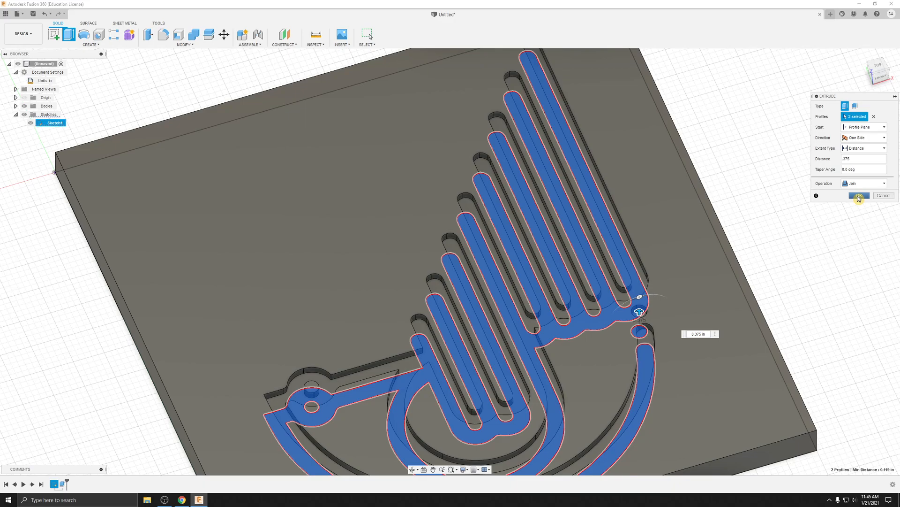
{"action": "left_click", "coordinate": [860, 196]}
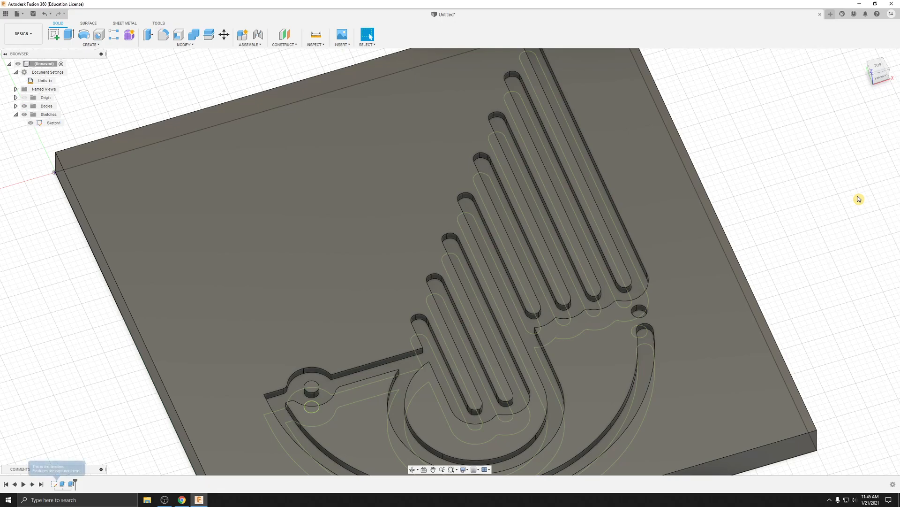
Step: Hide Sketch1 so only the solid body with the recessed artwork is shown
{"action": "middle_click_drag", "start_coordinate": [812, 231], "coordinate": [810, 234], "text": "shift"}
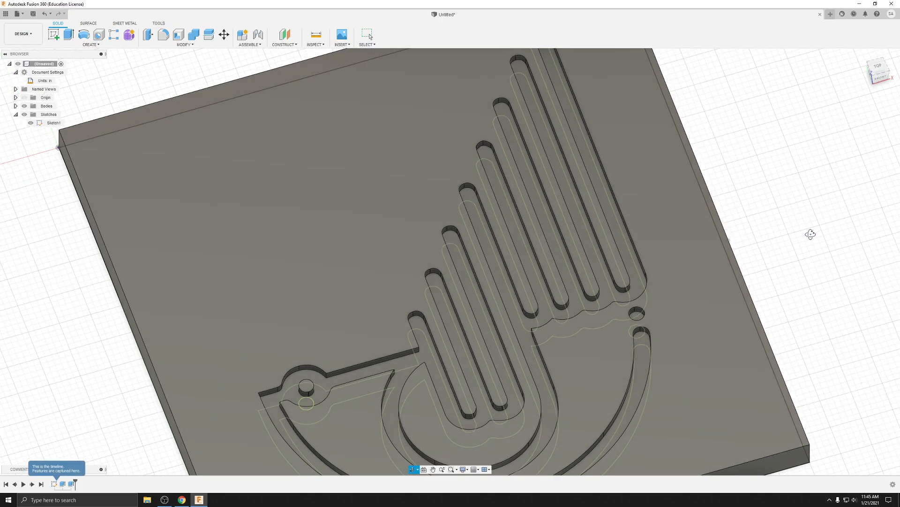
{"action": "middle_click_drag", "start_coordinate": [802, 265], "coordinate": [772, 211], "text": "shift"}
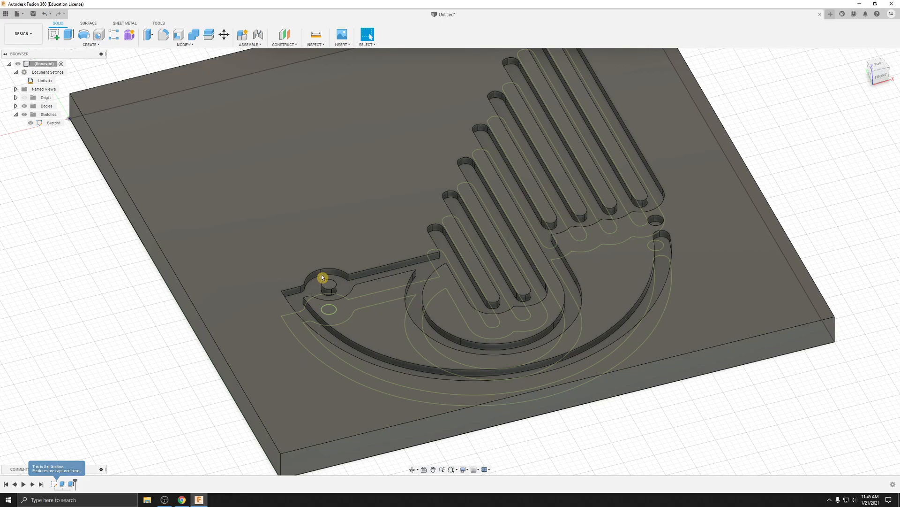
{"action": "middle_click_drag", "start_coordinate": [828, 150], "coordinate": [830, 180]}
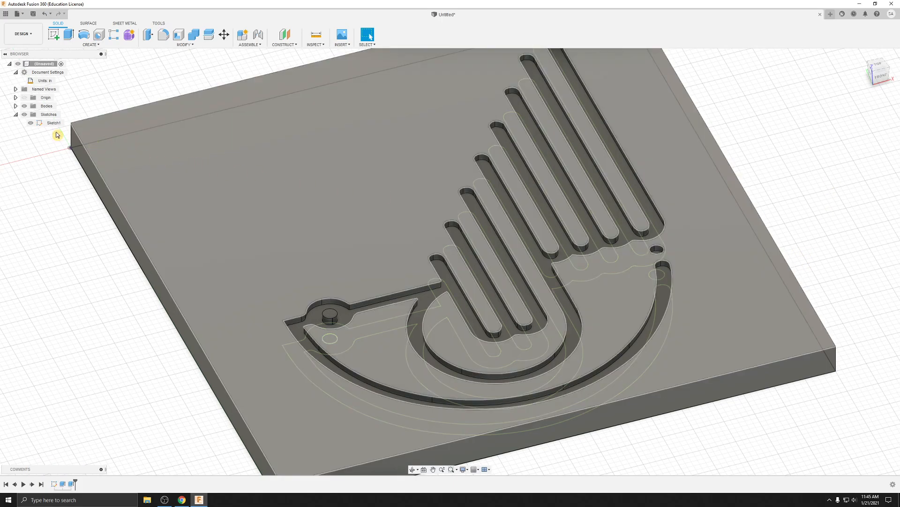
{"action": "left_click", "coordinate": [32, 123]}
{"action": "left_click", "coordinate": [30, 123]}
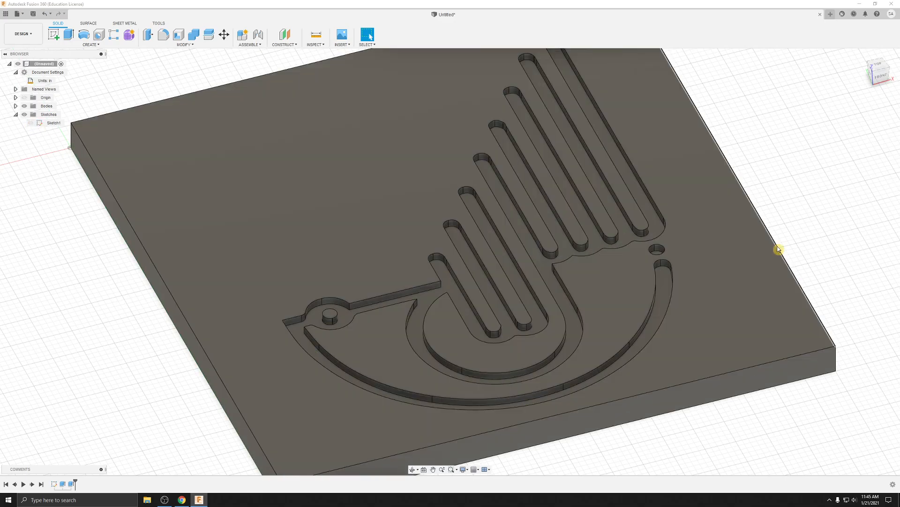
{"action": "middle_click_drag", "start_coordinate": [809, 168], "coordinate": [774, 211]}
{"action": "scroll", "coordinate": [811, 182], "scroll_direction": "down", "scroll_amount": 2}
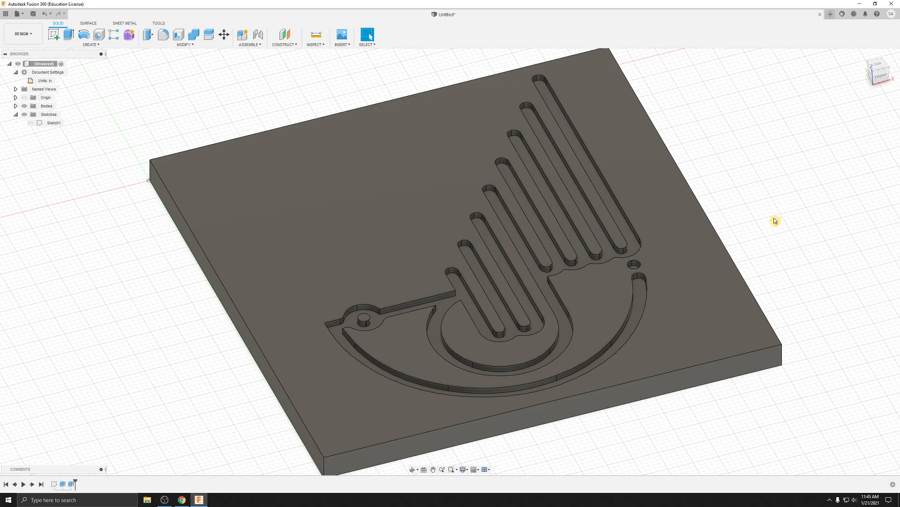
{"action": "scroll", "coordinate": [782, 230], "scroll_direction": "down", "scroll_amount": 2}
{"action": "middle_click_drag", "start_coordinate": [811, 221], "coordinate": [717, 211]}
{"action": "scroll", "coordinate": [704, 218], "scroll_direction": "up", "scroll_amount": 1}
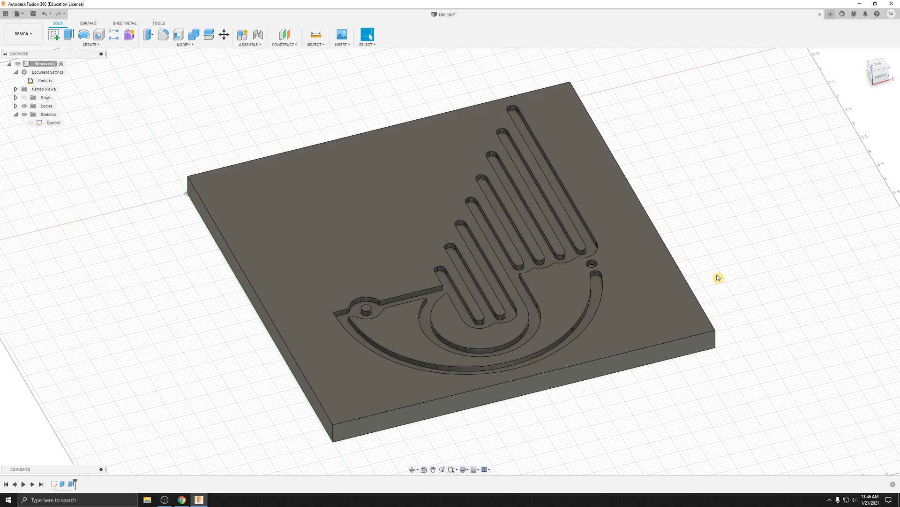
{"action": "mouse_move", "coordinate": [721, 241]}
{"action": "middle_mouse_down"}
{"action": "mouse_move", "coordinate": [712, 249]}
{"action": "mouse_move", "coordinate": [711, 240]}
{"action": "middle_mouse_up"}
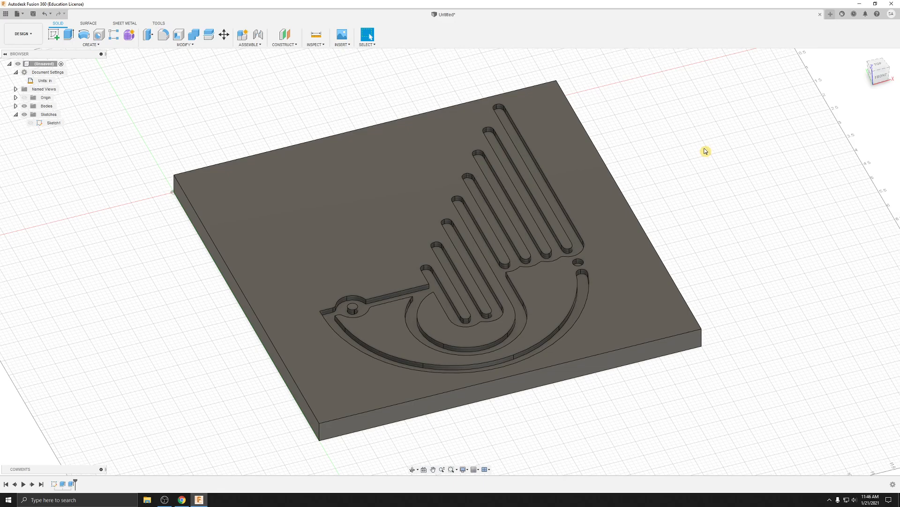
Step: Save the untitled design as Arabic_Design_1_Mk_1 in the Admin Project location
{"action": "key", "text": "ctrl+s"}
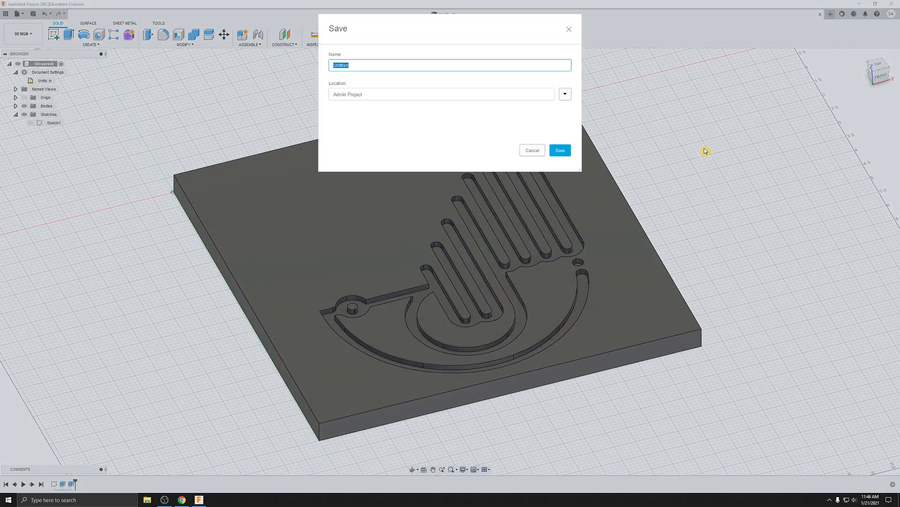
{"action": "left_click", "coordinate": [533, 150]}
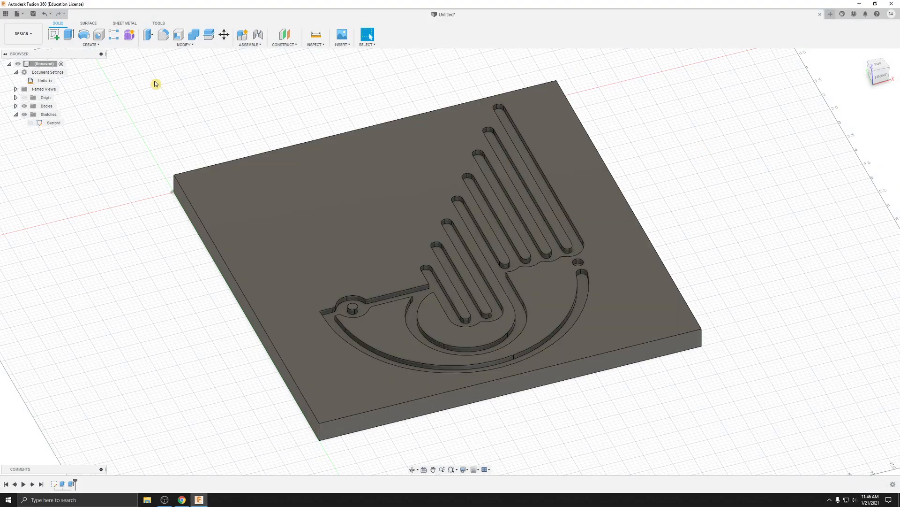
{"action": "left_click", "coordinate": [33, 14]}
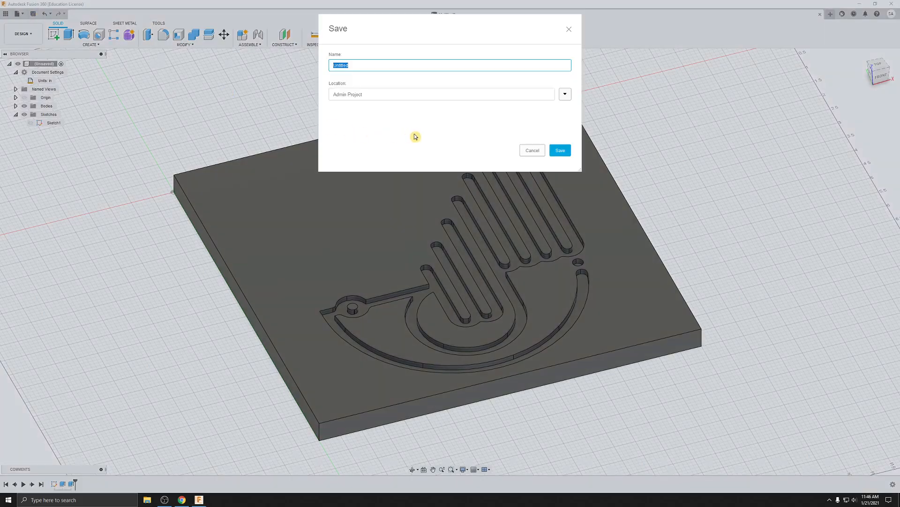
{"action": "key", "text": "BackSpace"}
{"action": "type", "text": "Arabic"}
{"action": "type", "text": "_Design_1_Mrk_1"}
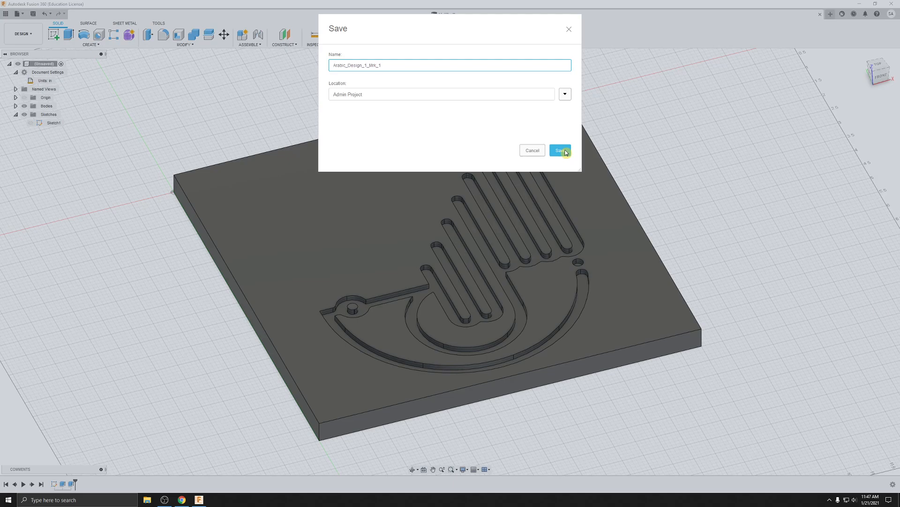
{"action": "left_click", "coordinate": [565, 151]}
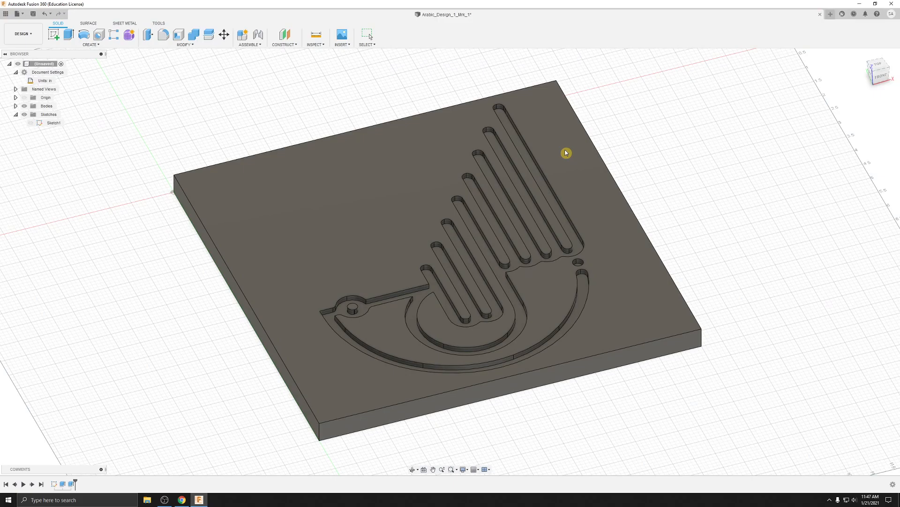